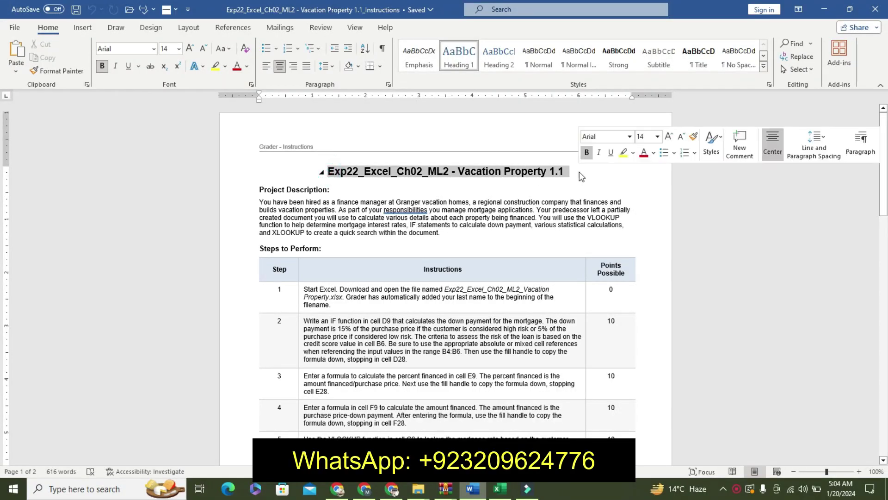
- Highlight the title yellow and enlarge the Project Description heading and paragraph two font sizes
left_click(623, 153)
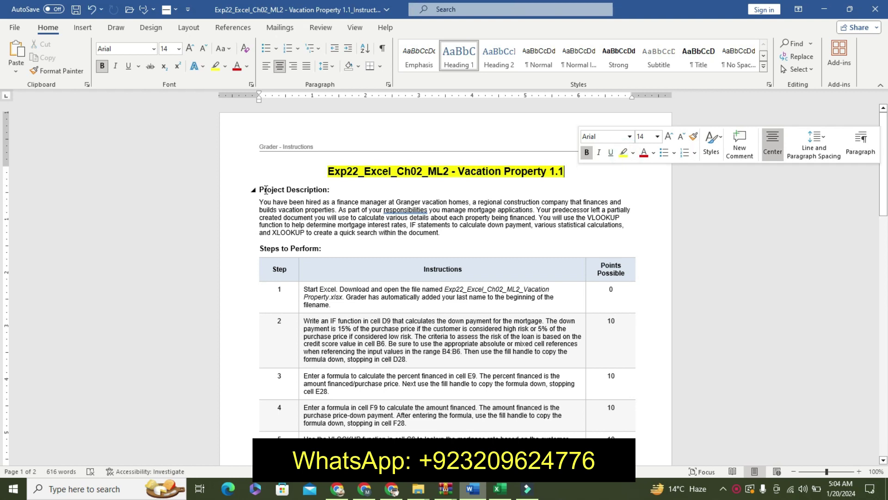
left_click_drag(259, 189, 433, 237)
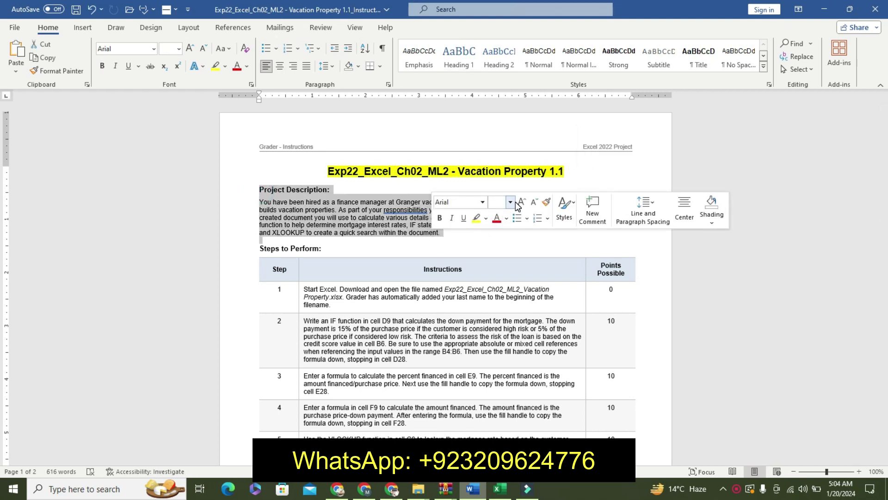
left_click(522, 201)
left_click(521, 201)
- Make the Project Description text bold and highlight it turquoise
left_click(439, 217)
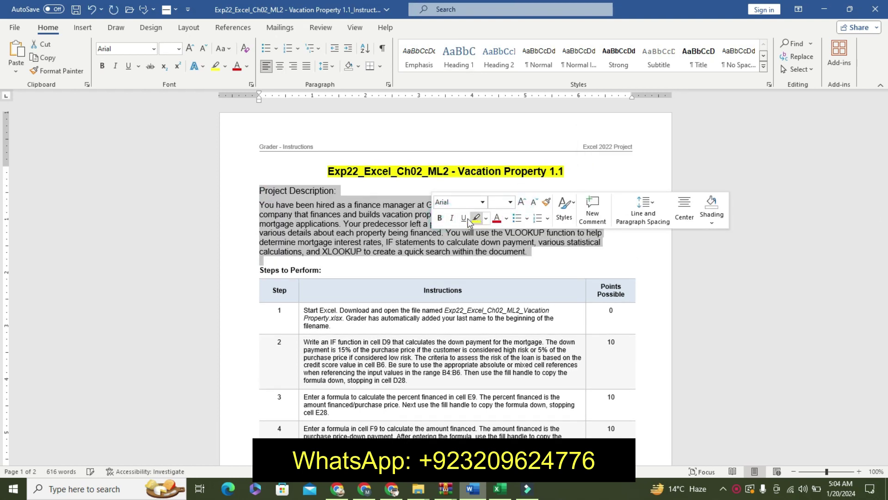
left_click(440, 217)
left_click(486, 218)
left_click(512, 237)
mouse_move(259, 205)
left_mouse_down()
mouse_move(468, 215)
mouse_move(620, 257)
left_mouse_up()
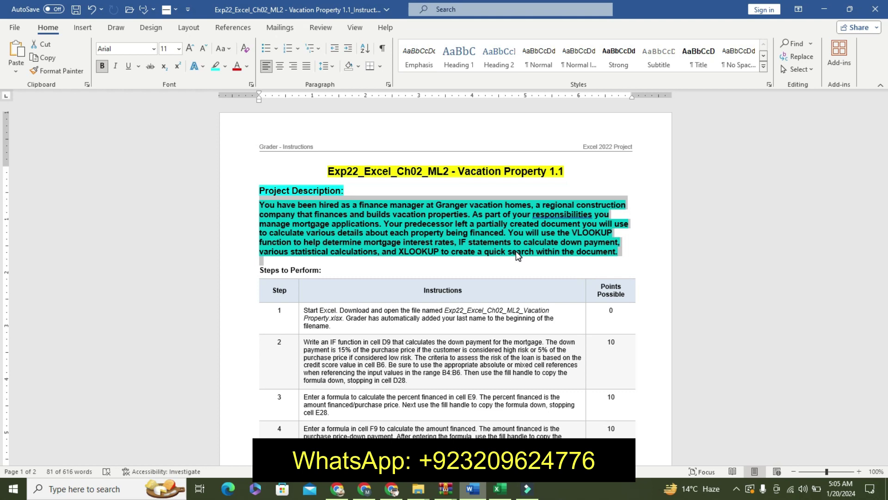
- After a glance at the workbook, highlight step 1's instruction yellow in Word
left_click(500, 489)
left_click(424, 321)
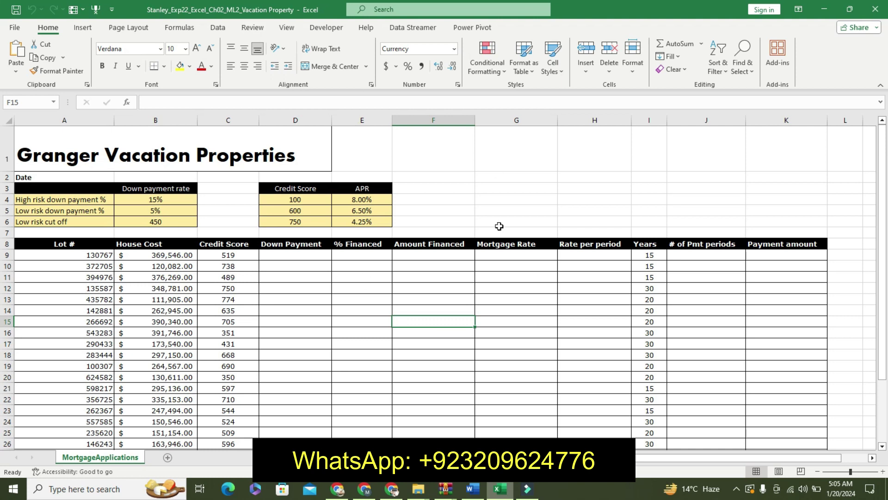
left_click(472, 489)
left_click(475, 308)
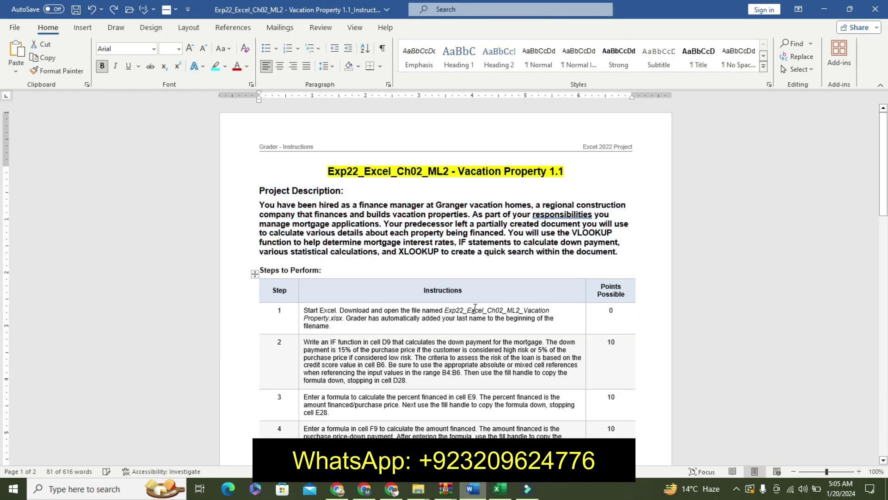
mouse_move(883, 168)
left_mouse_down()
mouse_move(883, 235)
mouse_move(884, 212)
left_mouse_up()
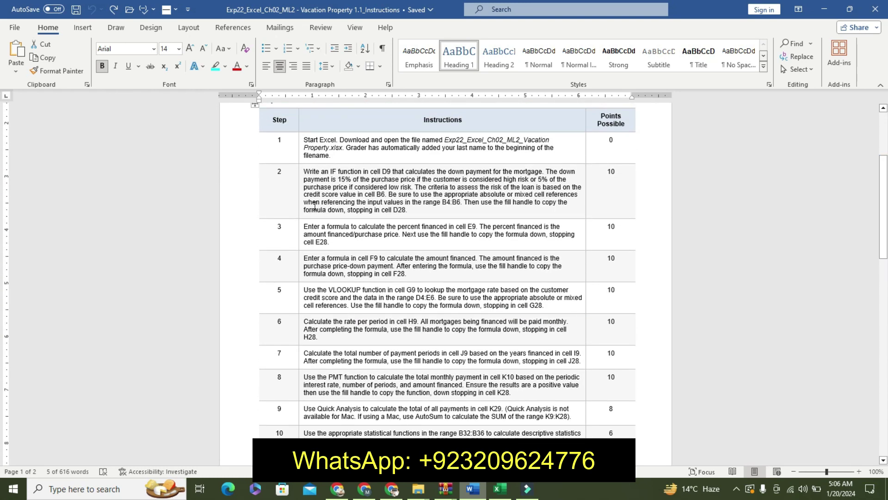
left_click(300, 147)
left_click(356, 180)
left_click(351, 197)
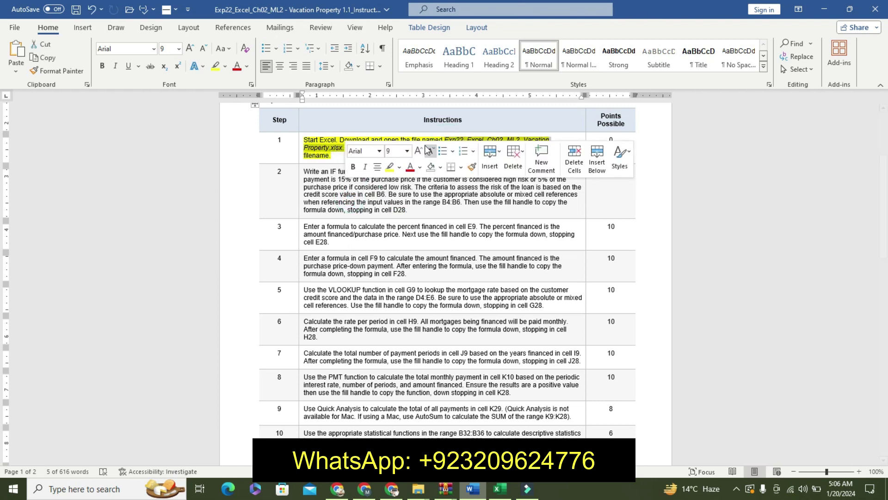
- Enlarge step 1's file name to 16 pt, make it bold and highlight it
left_click(422, 149)
left_click(423, 150)
left_click(422, 150)
left_click(423, 149)
left_click(422, 149)
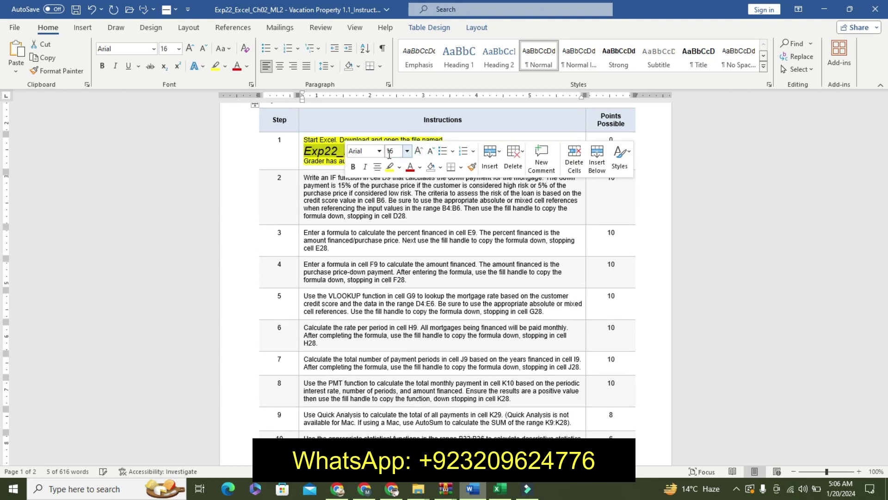
left_click(353, 167)
left_click(400, 167)
left_click(429, 182)
left_click(309, 150)
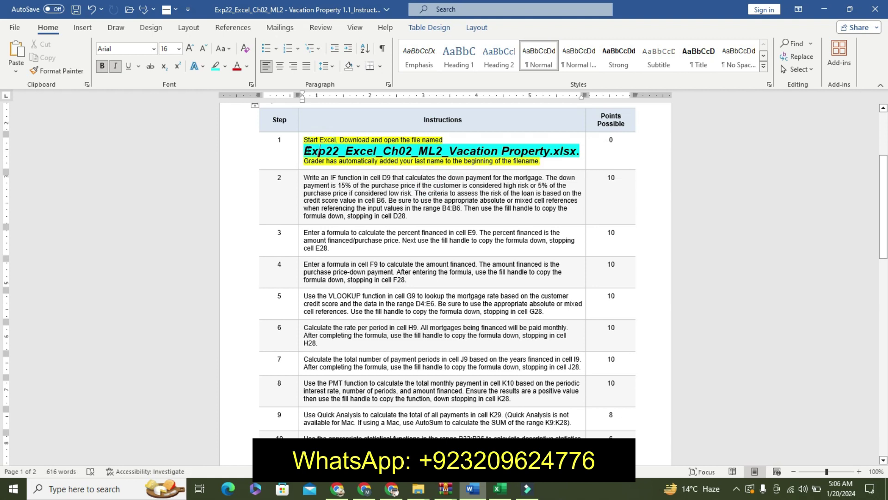
- Reselect step 1's file name line and switch over to the Excel workbook
triple_click(555, 151)
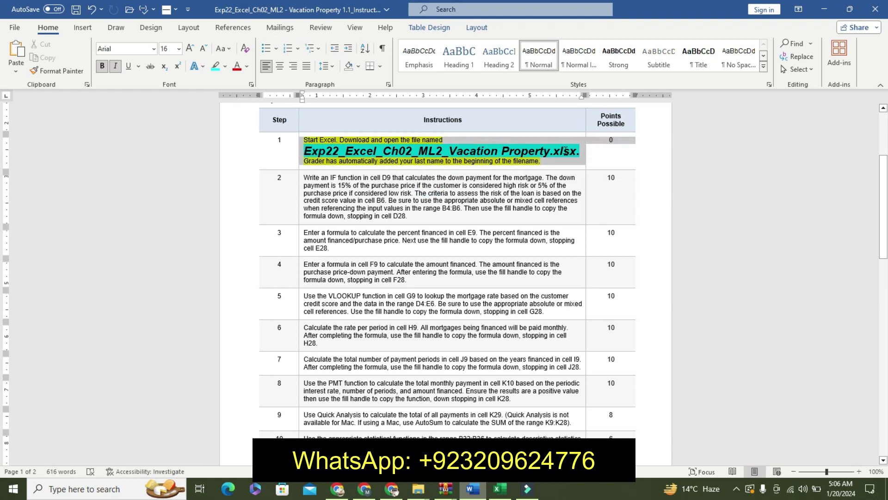
left_click(305, 150)
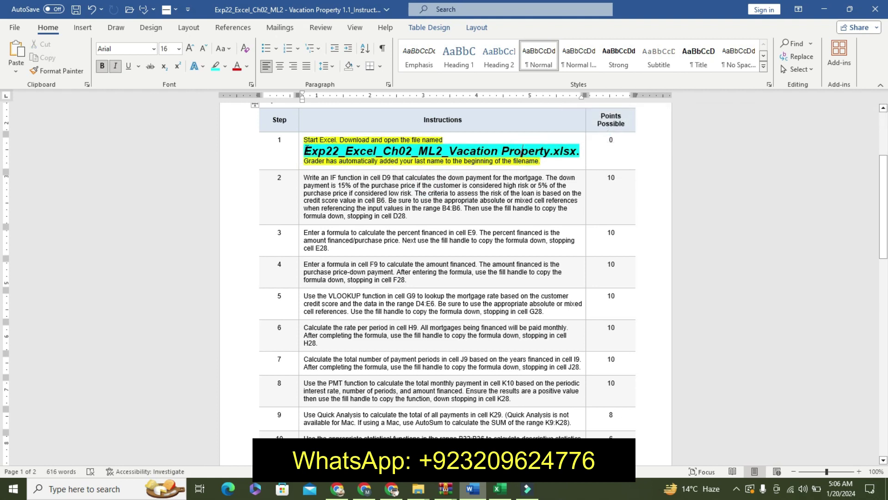
left_click_drag(446, 151, 580, 152)
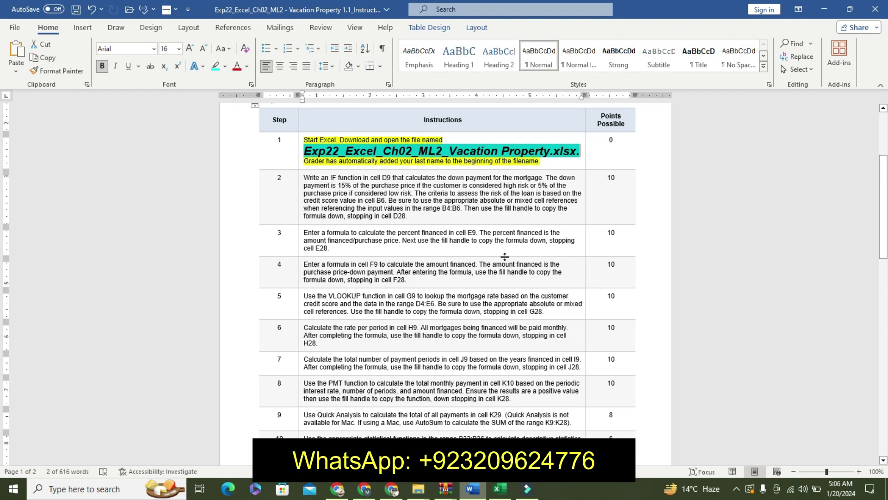
key("alt+Tab")
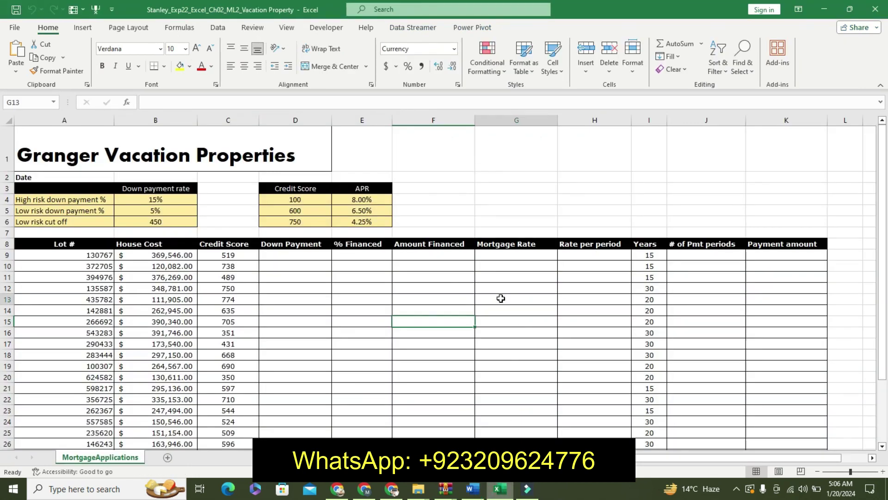
- Undo step 1's formatting in the Word instructions
left_click(228, 366)
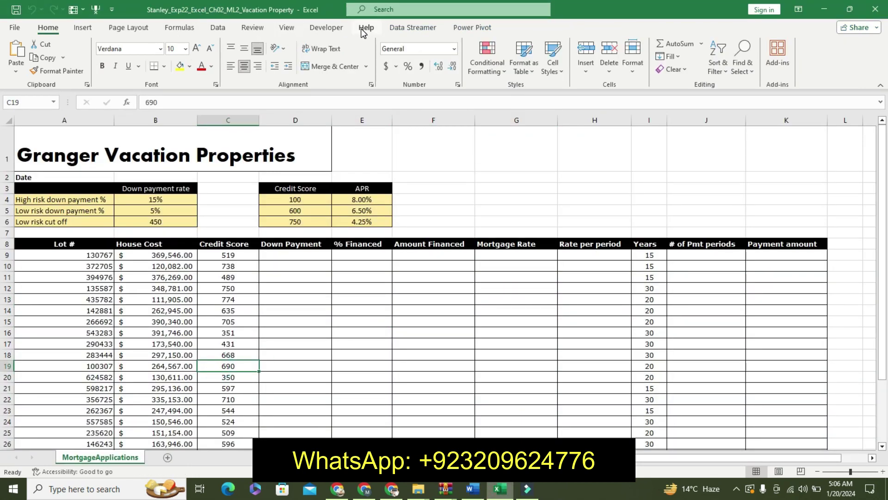
key("alt+Tab")
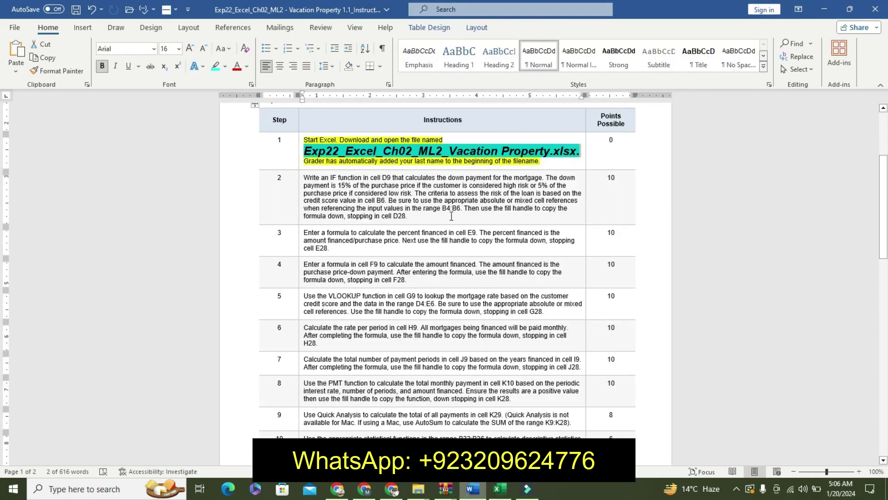
key("ctrl+z")
key("ctrl+z")
key("ctrl+z")
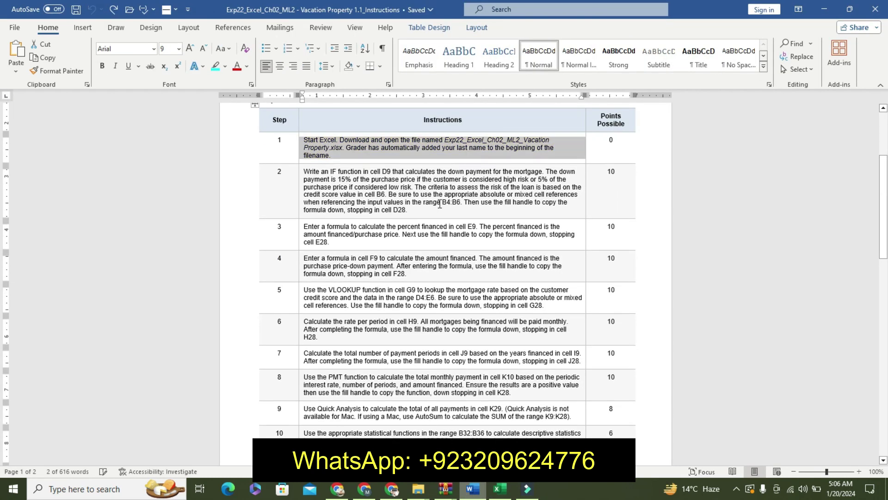
- Enlarge step 2's D9 IF-function instruction to 12 pt, bold it and highlight it turquoise
left_click(300, 199)
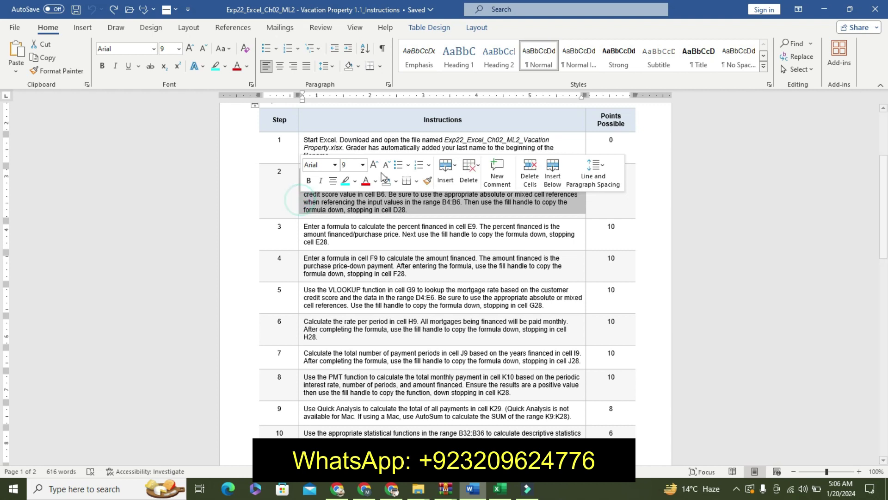
left_click(374, 165)
left_click(374, 164)
left_click(374, 165)
left_click(308, 180)
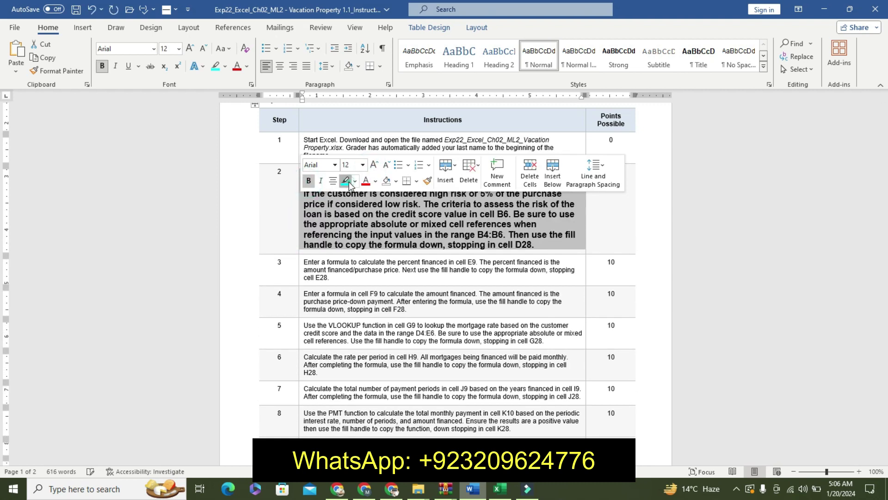
left_click(346, 180)
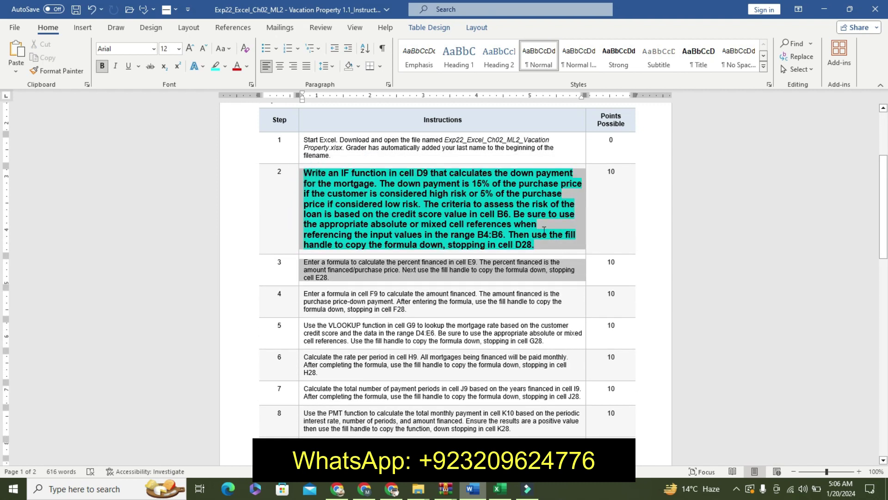
left_click_drag(544, 230, 510, 231)
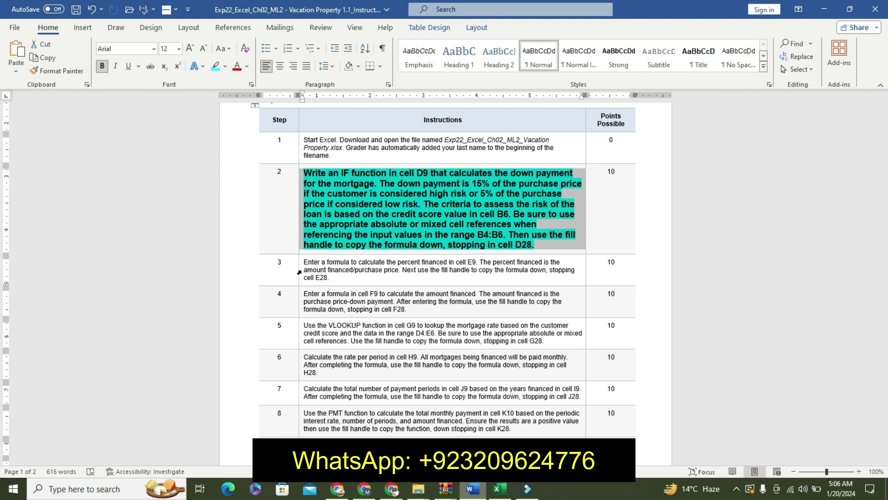
left_click_drag(883, 189, 883, 194)
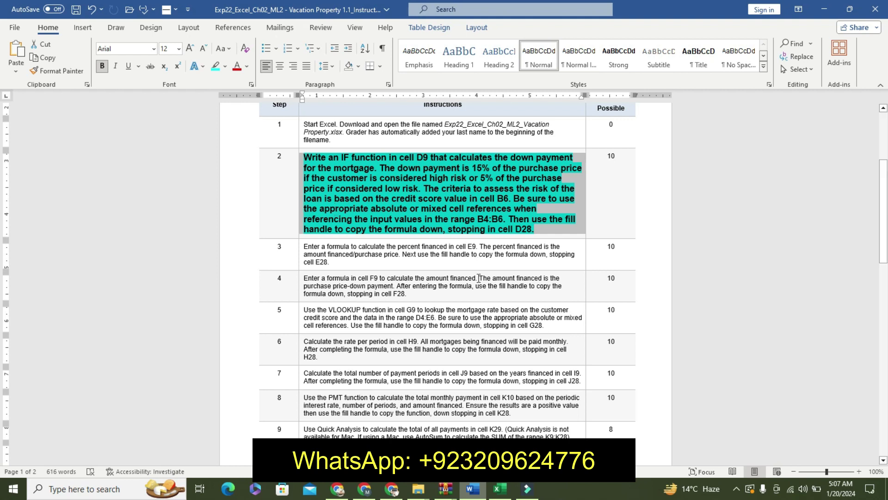
- In cell D9 of MortgageApplications, begin the formula =IF(C9<$B$6
left_click(501, 489)
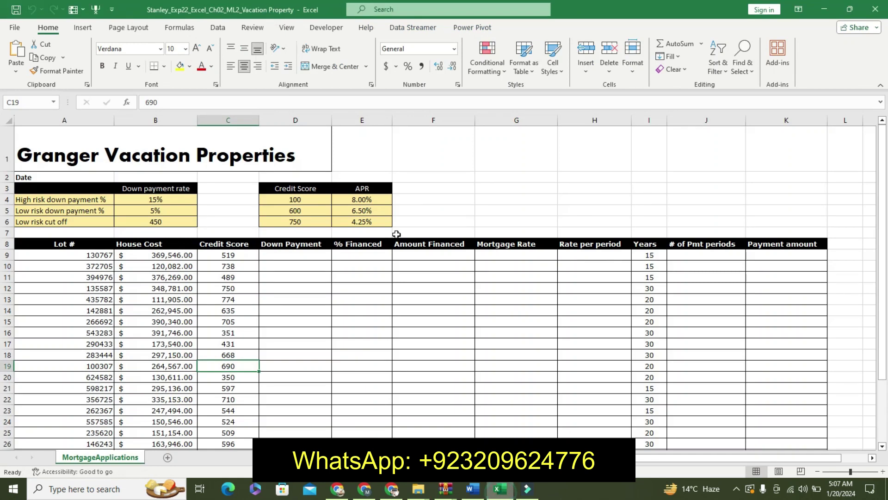
left_click(321, 254)
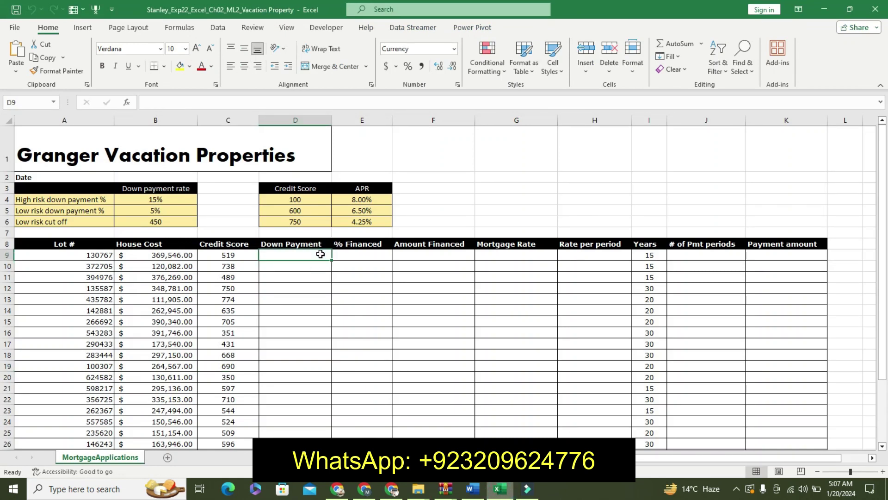
type("=IF")
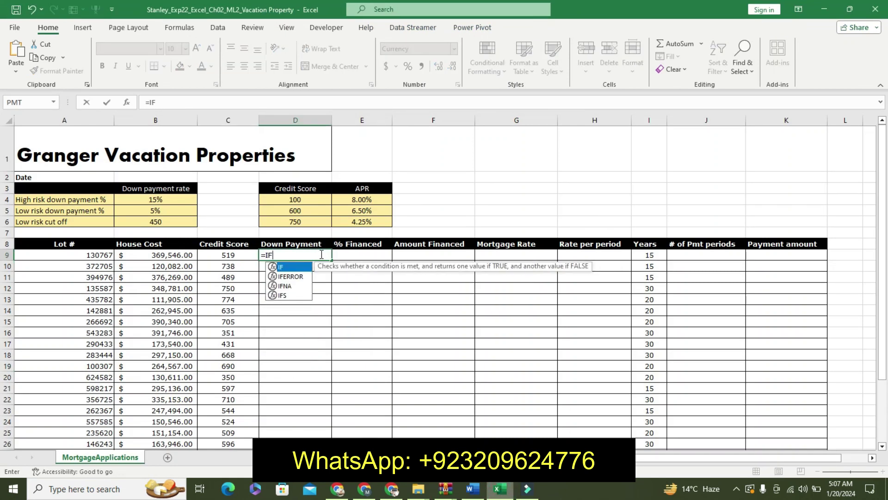
type("(")
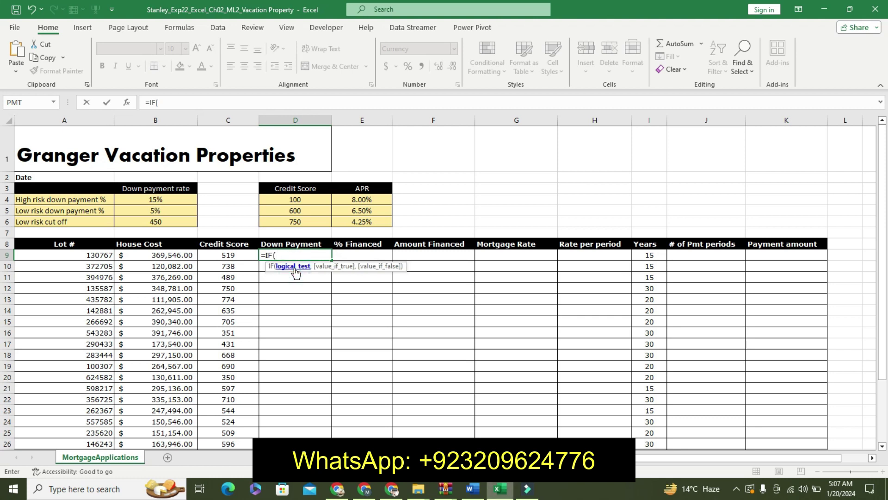
type("C9")
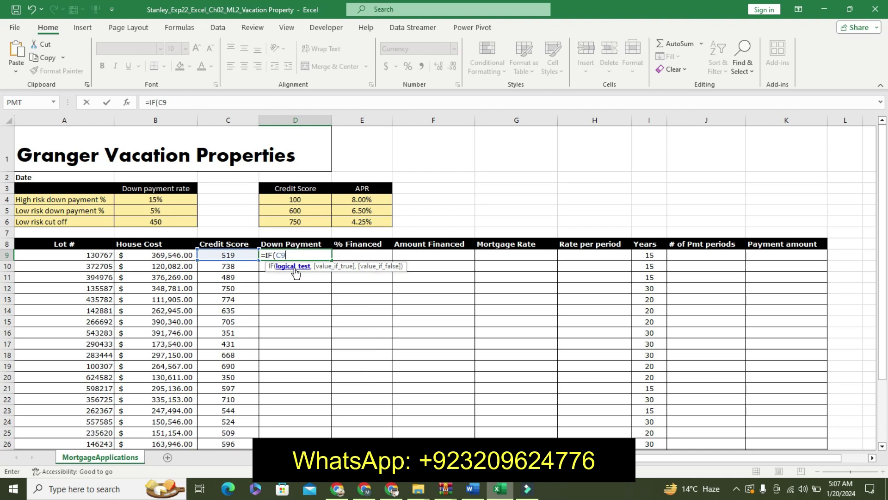
type("<")
type("$B$")
type("6")
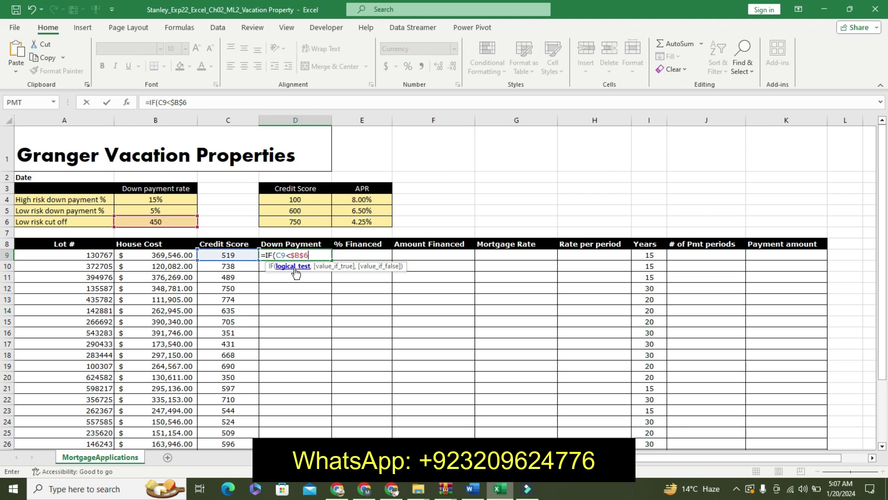
- Complete D9 as =IF(C9<$B$6,B9*$B$4,B9*$B$5), giving a $18,477.30 down payment
type(",")
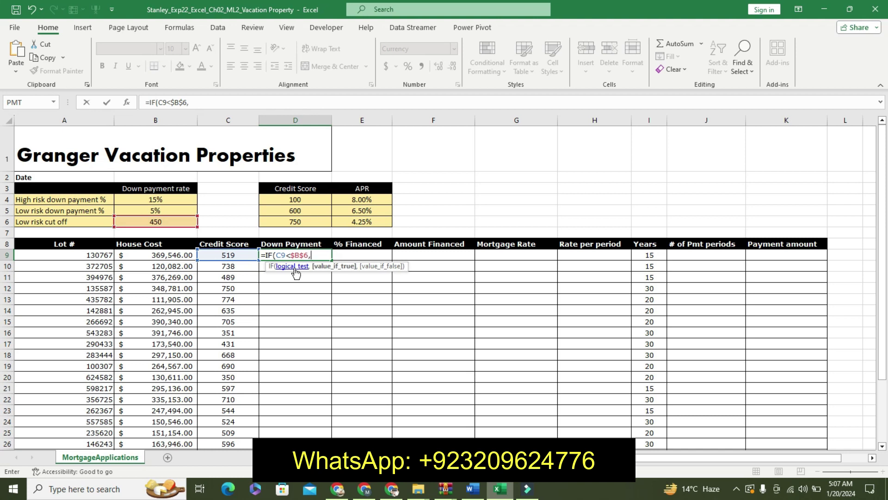
type("B9*")
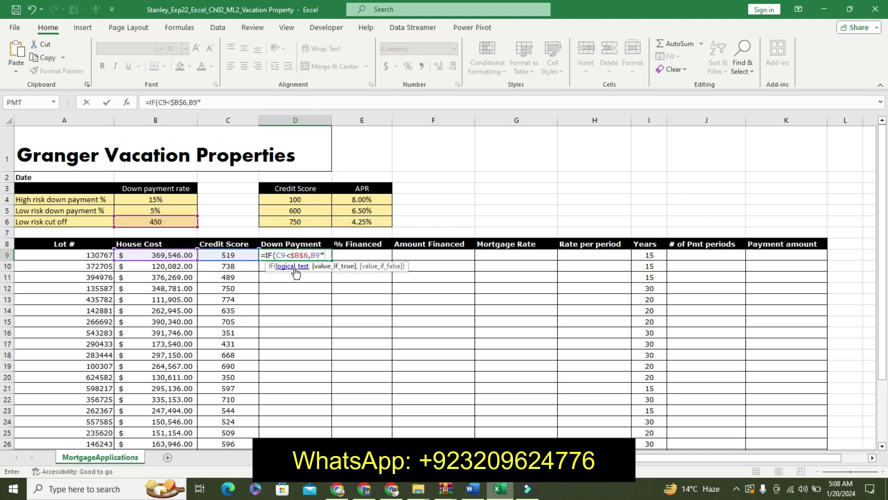
type("$B$4")
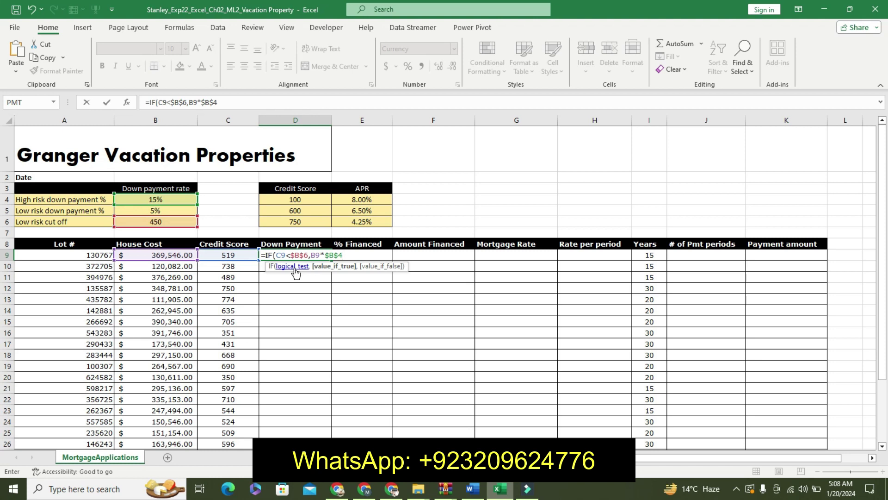
type(",")
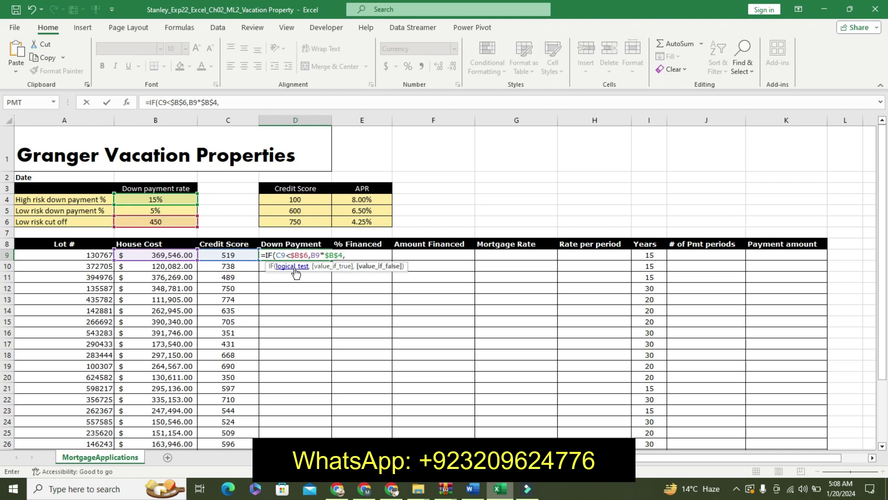
type("B9")
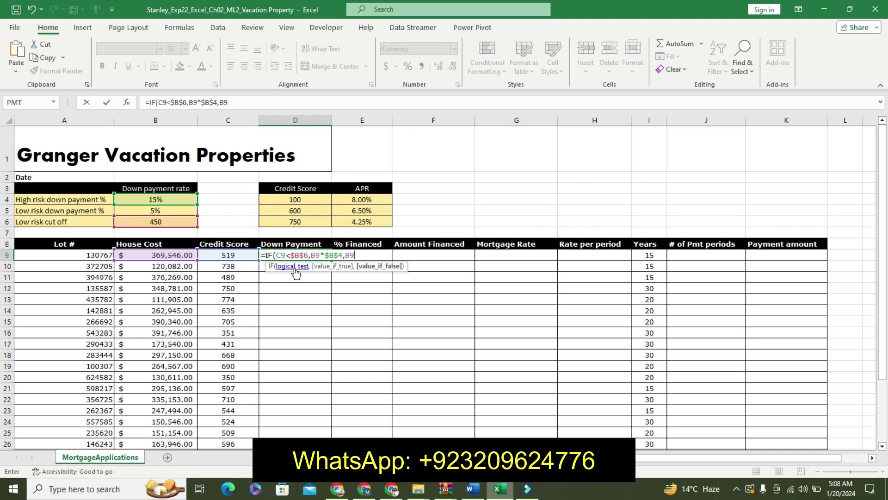
type("*")
type("$")
type("B$5")
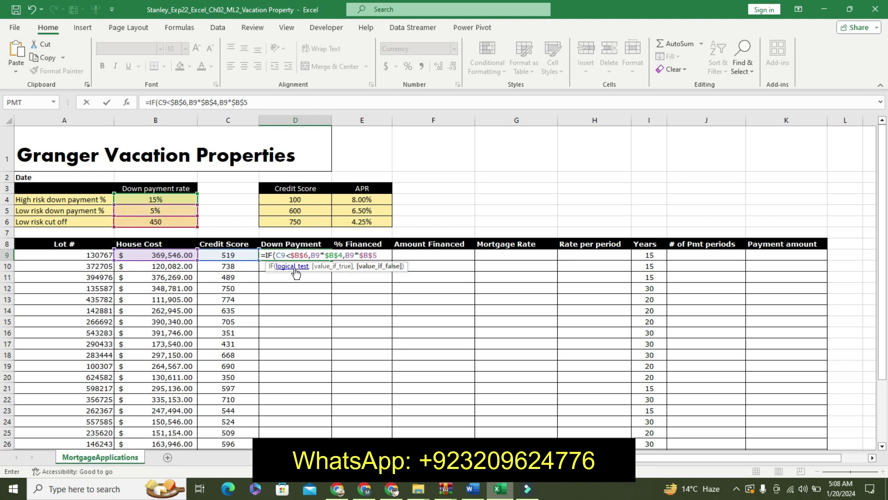
type(")")
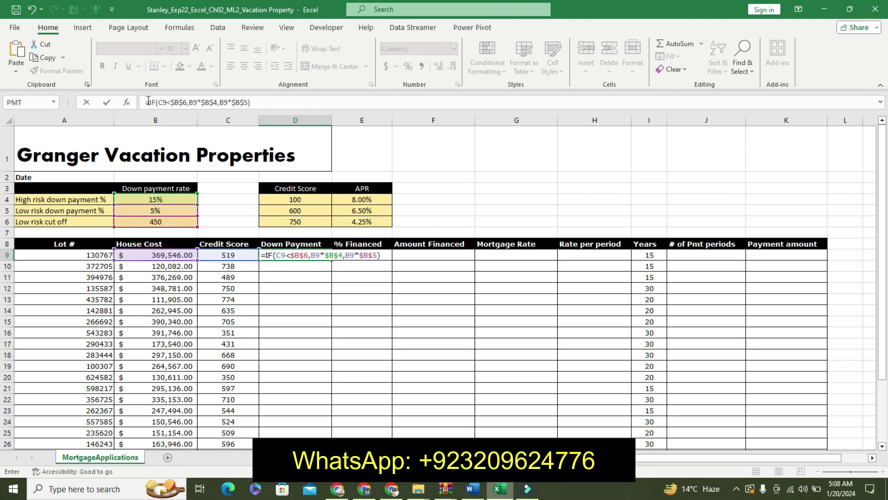
mouse_move(147, 102)
left_mouse_down()
mouse_move(264, 102)
mouse_move(236, 102)
left_mouse_up()
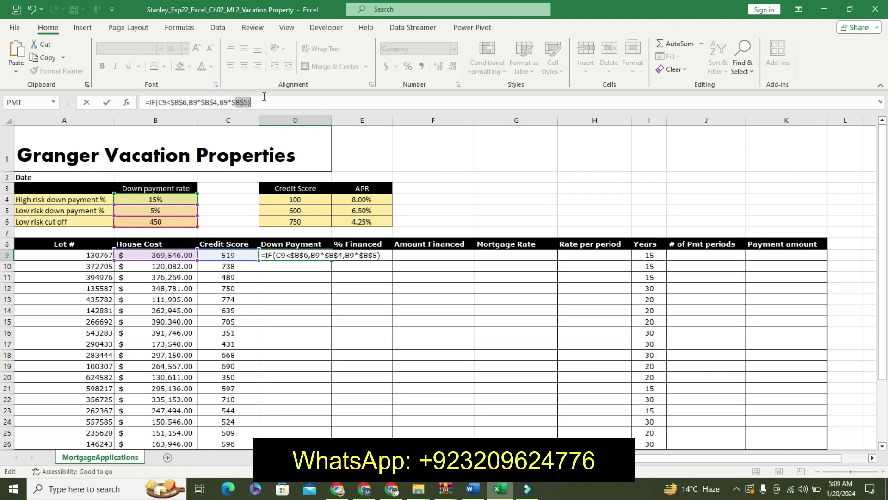
key("Return")
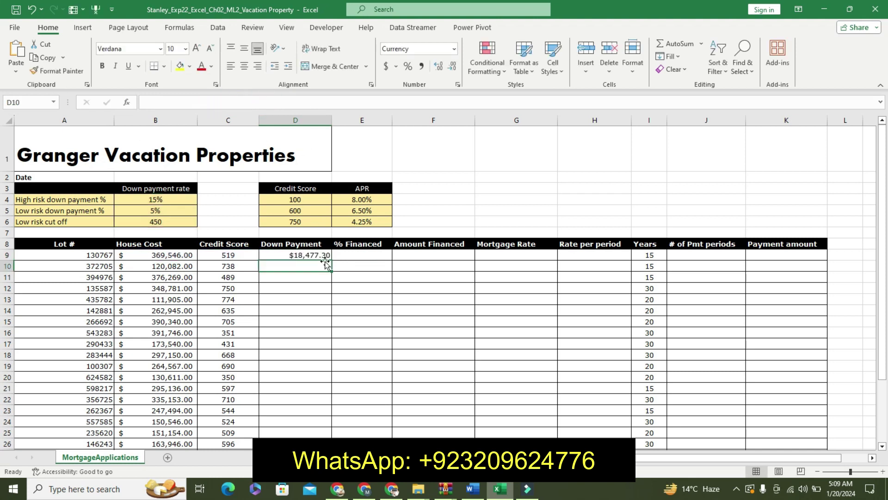
- Fill the D9 down payment formula down through D28
left_click(321, 256)
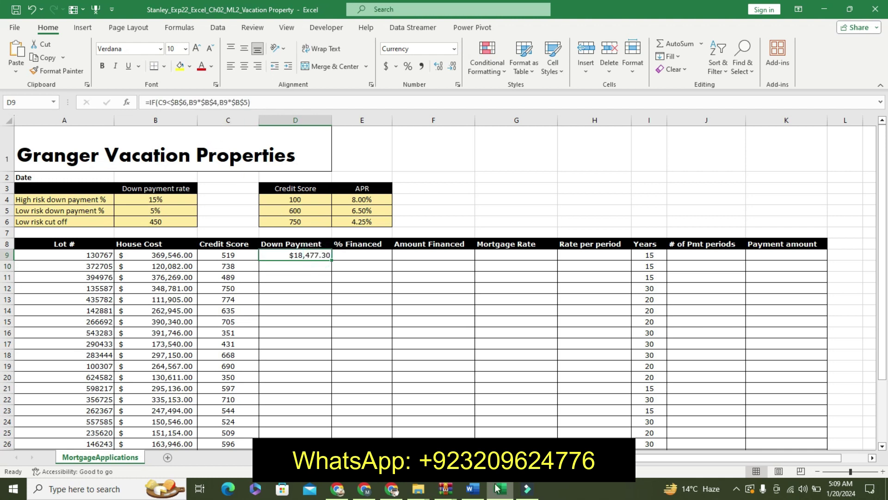
left_click(472, 489)
left_click(491, 209)
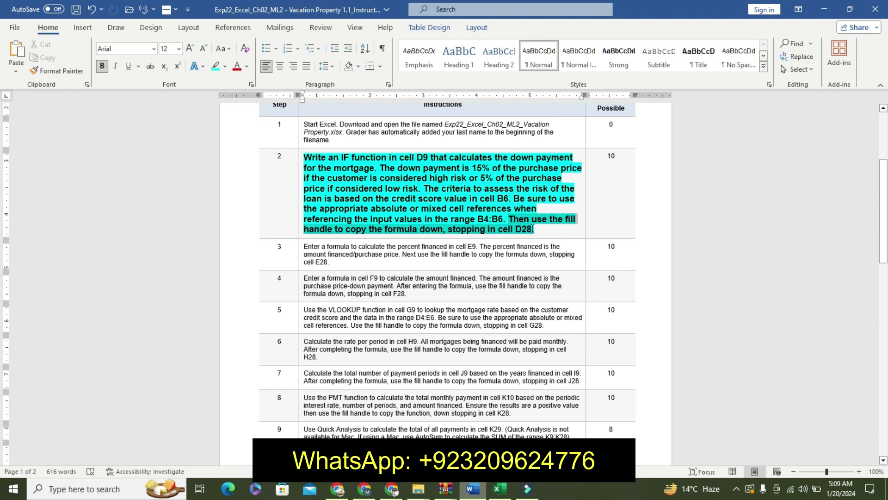
left_click(508, 489)
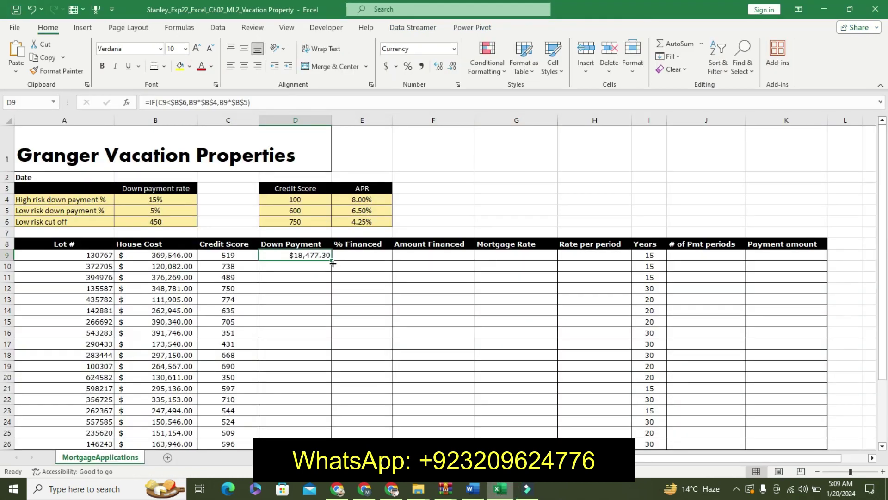
left_click_drag(332, 260, 328, 420)
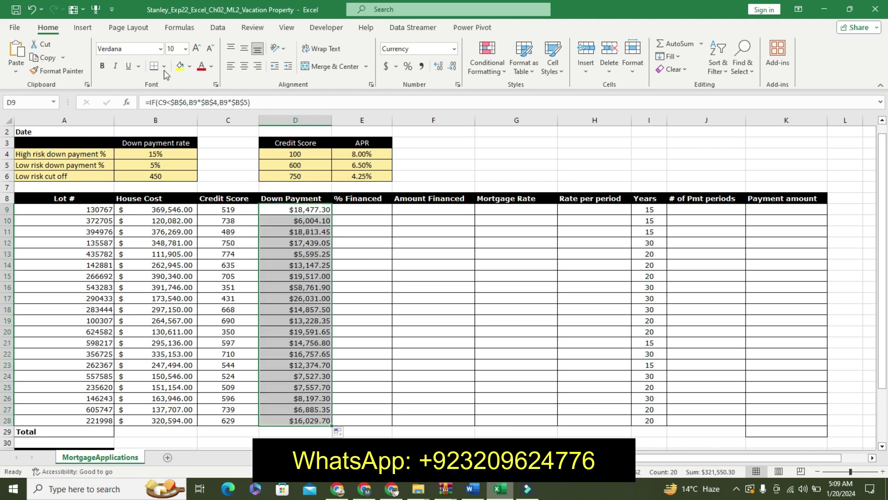
left_click(351, 210)
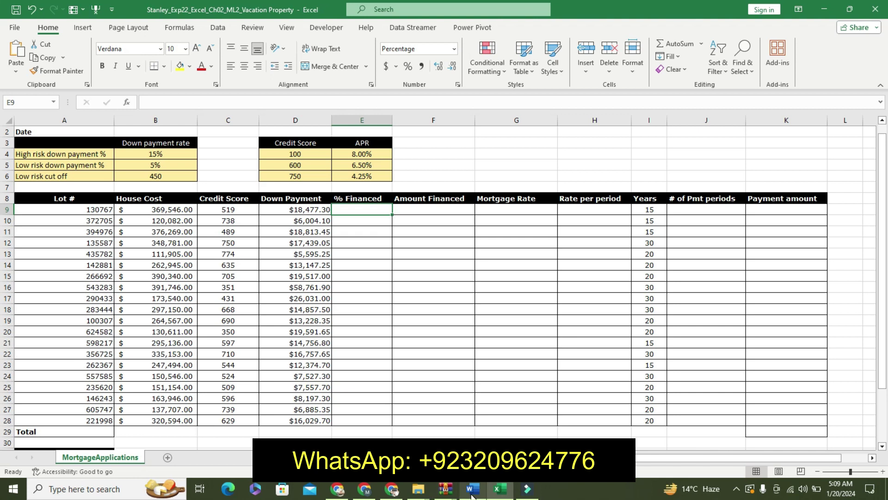
- Remove step 2's emphasis and make step 3's percent-financed instruction larger, bold and cyan-highlighted
left_click(472, 494)
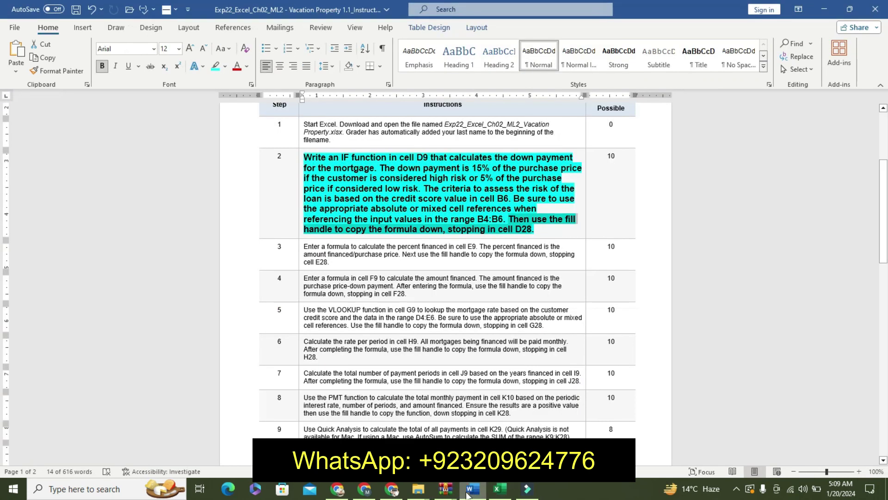
key("ctrl+z")
key("ctrl+z")
key("ctrl+z")
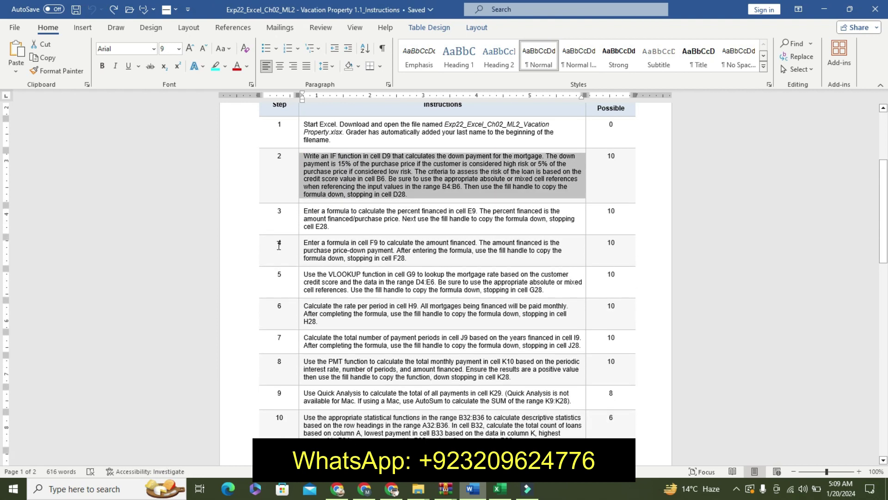
left_click(301, 217)
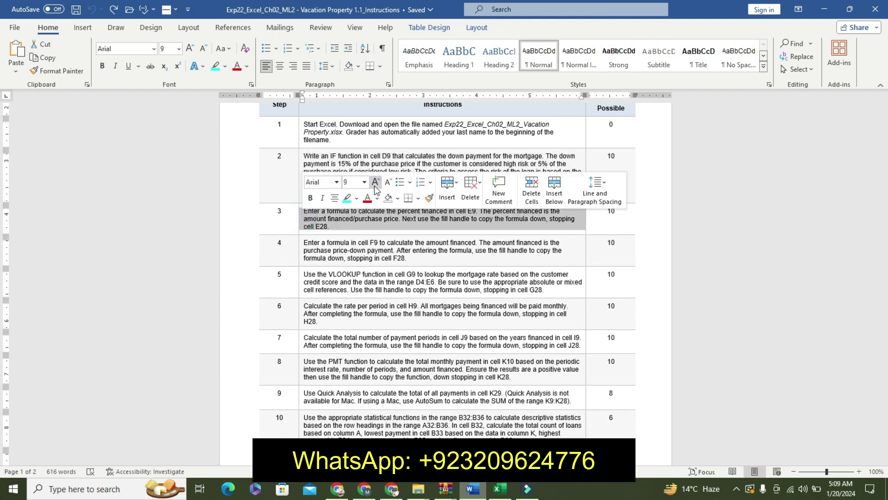
left_click(376, 181)
left_click(376, 182)
left_click(311, 198)
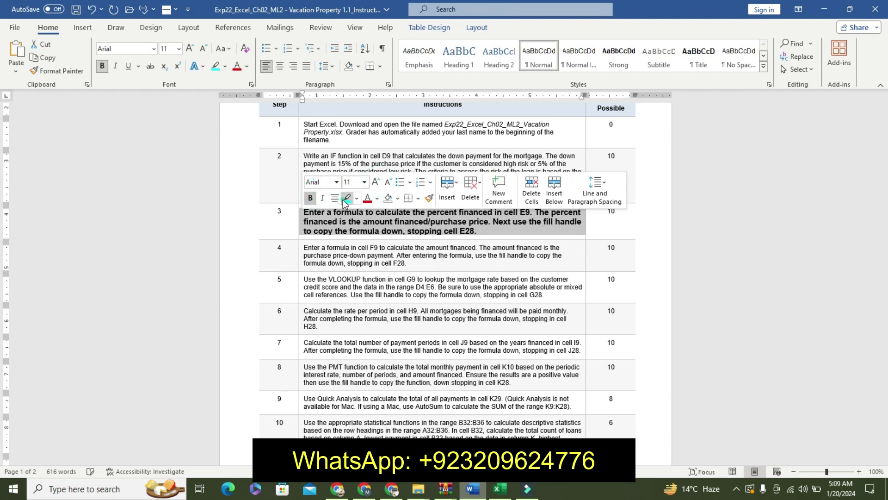
left_click(346, 198)
left_click(302, 218)
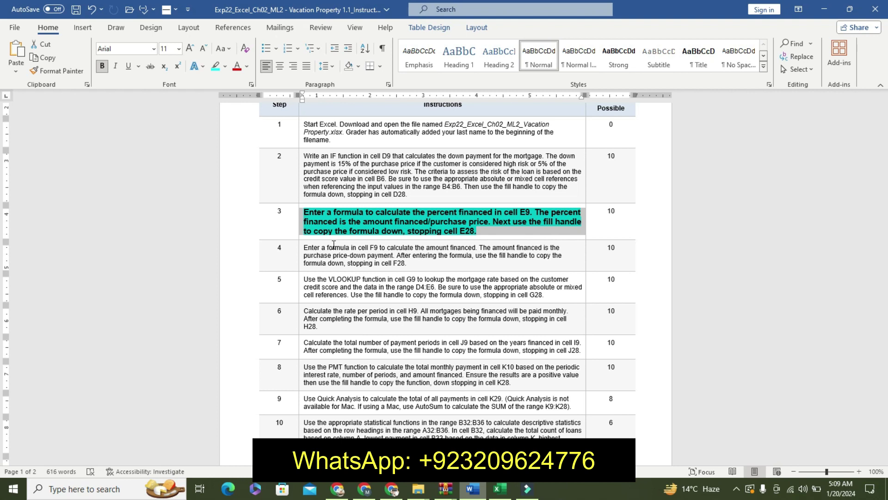
left_click(499, 491)
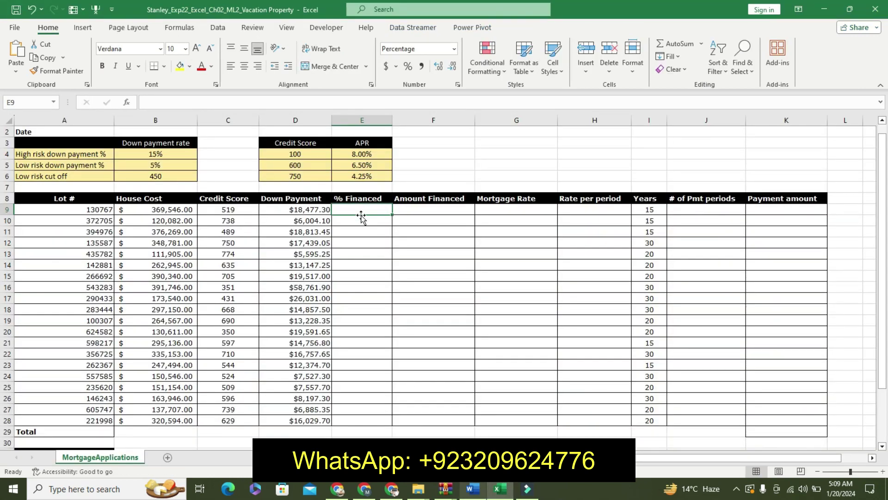
- Enter =(B9-D9)/B9 in E9 for the percent financed
type("=")
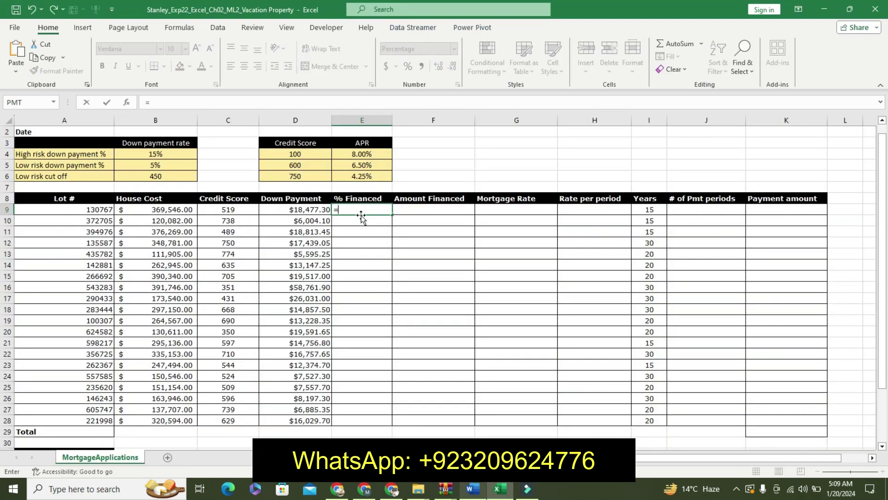
type("(")
left_click(183, 210)
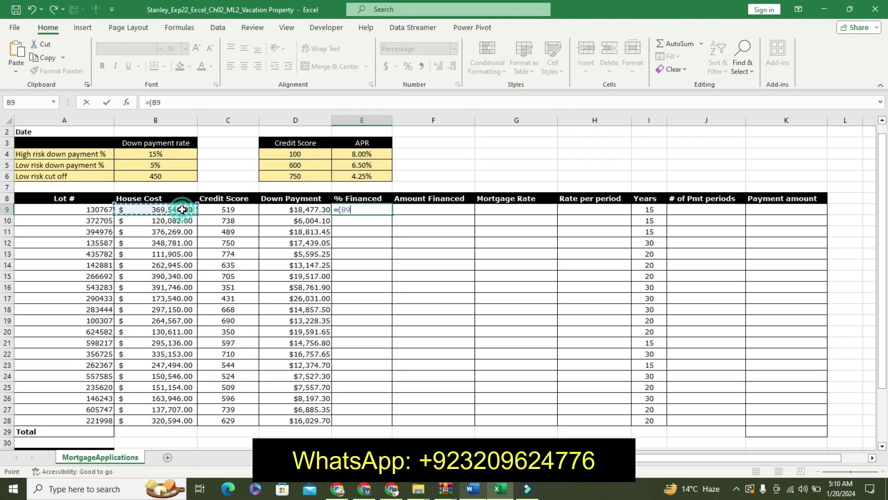
type("-")
left_click(296, 214)
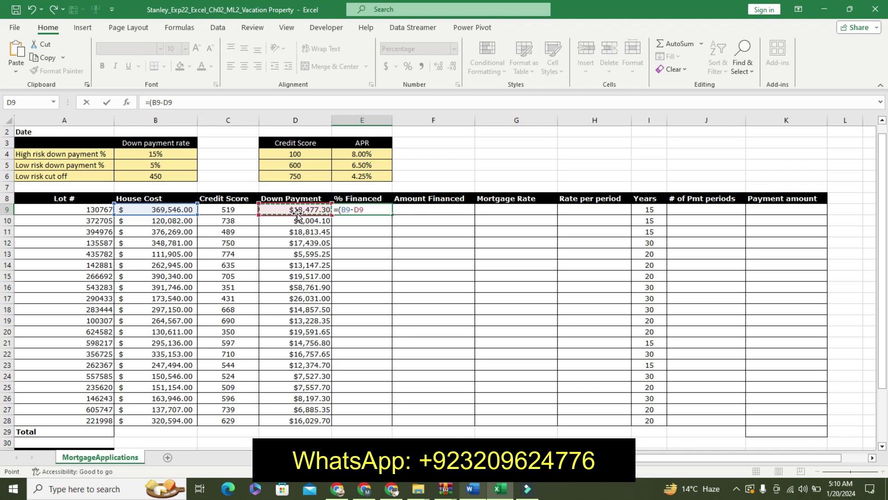
type(")")
type("/B9")
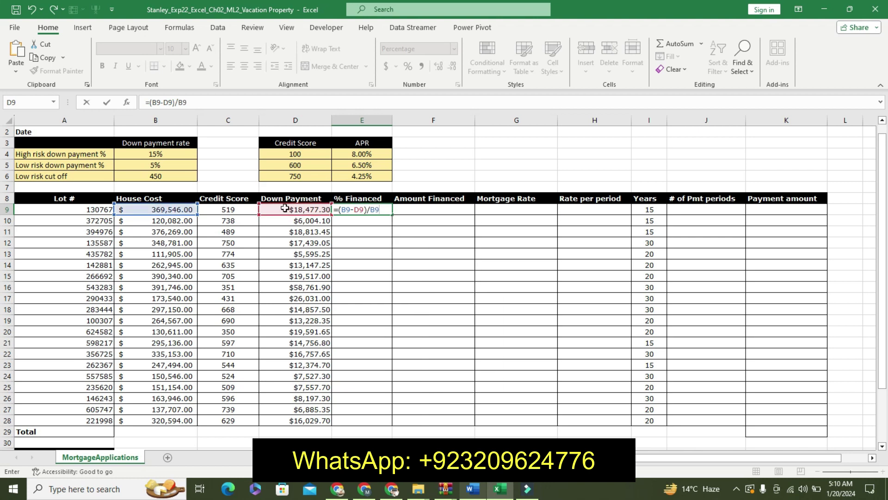
left_click(473, 488)
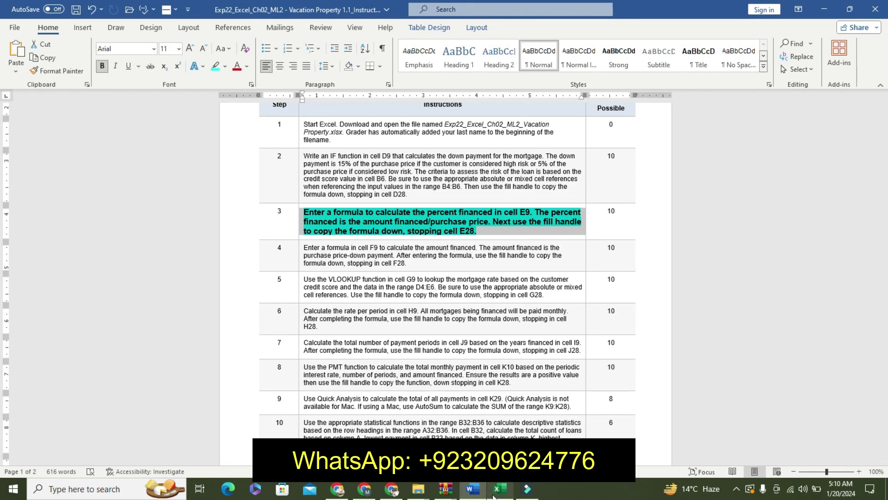
left_click(499, 489)
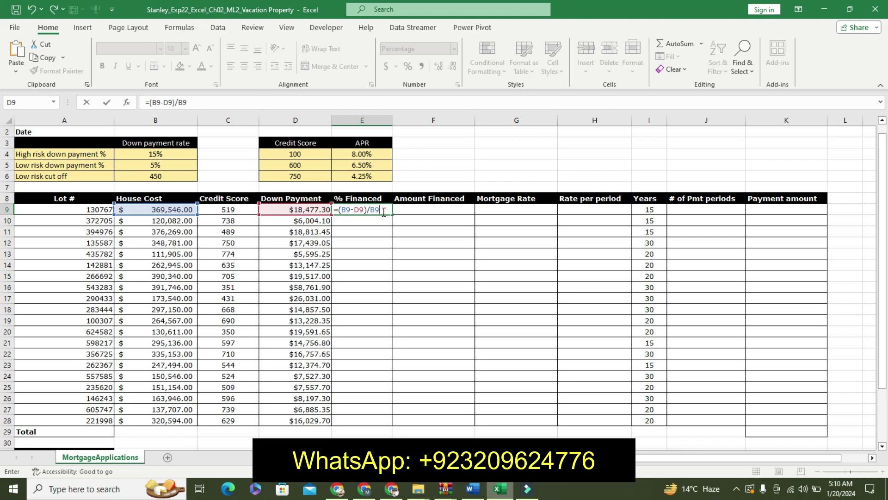
key("Return")
- Fill the E9 formula down to E28, showing 95% or 85% per lot
left_click(383, 210)
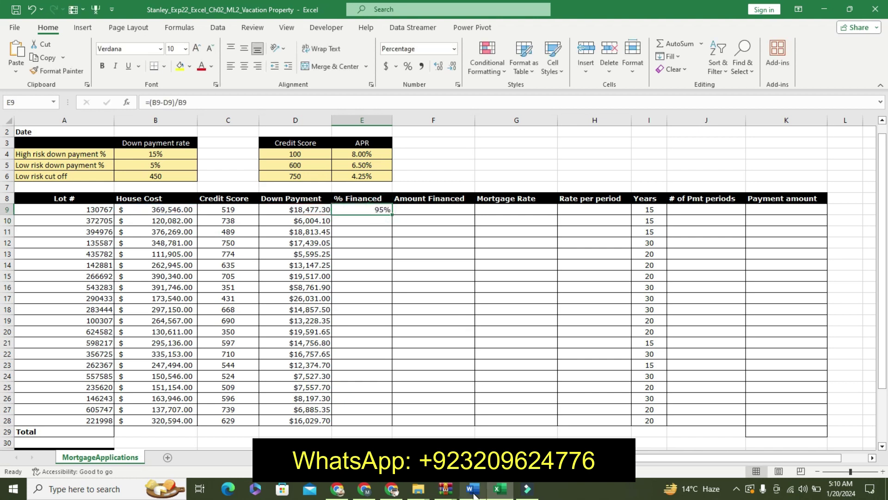
left_click(472, 491)
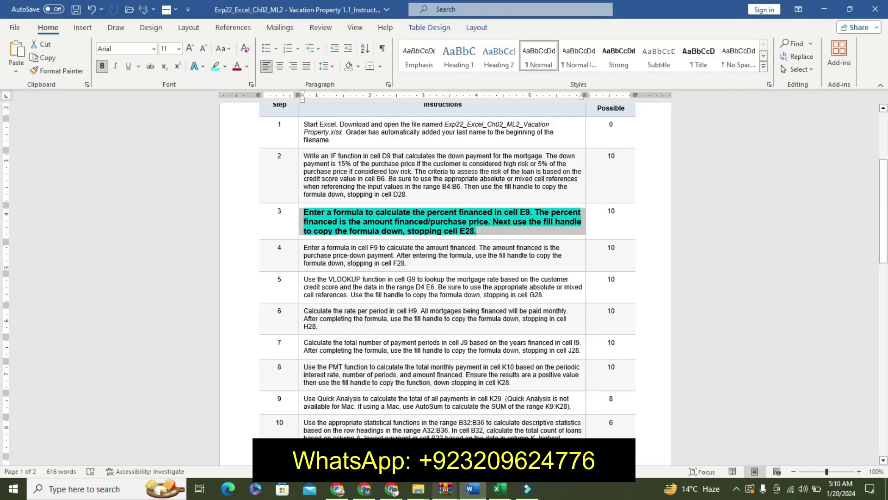
left_click(500, 488)
left_click_drag(392, 215, 376, 427)
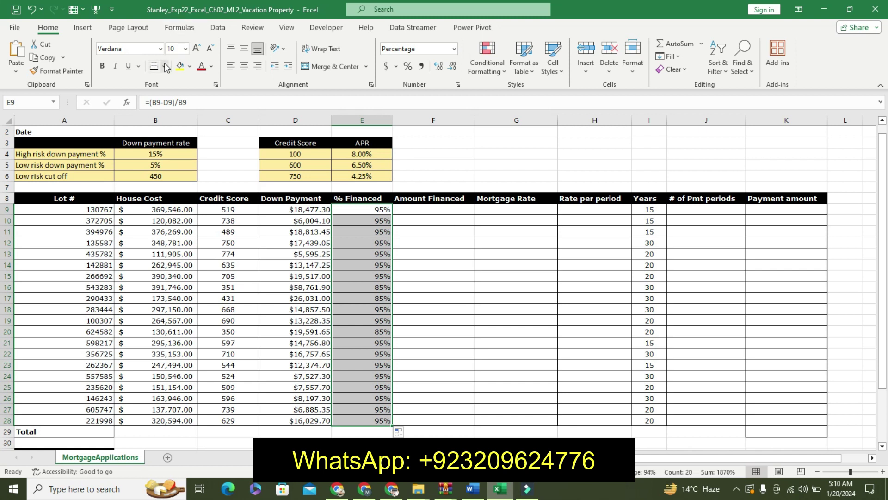
- Undo step 3's emphasis formatting in the Word instructions
left_click(472, 489)
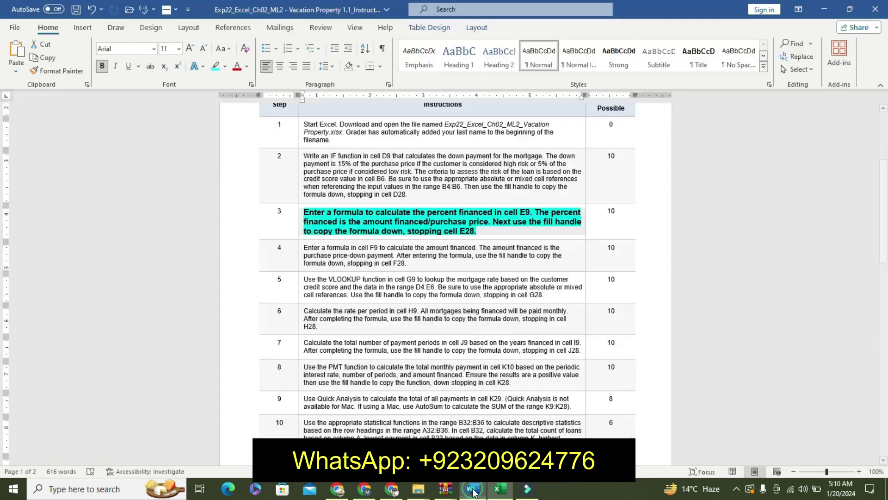
key("ctrl+z")
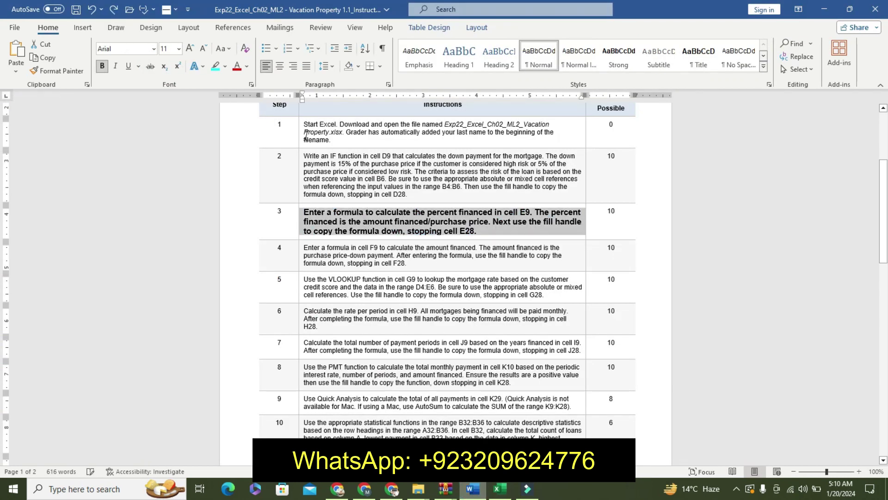
key("ctrl+z")
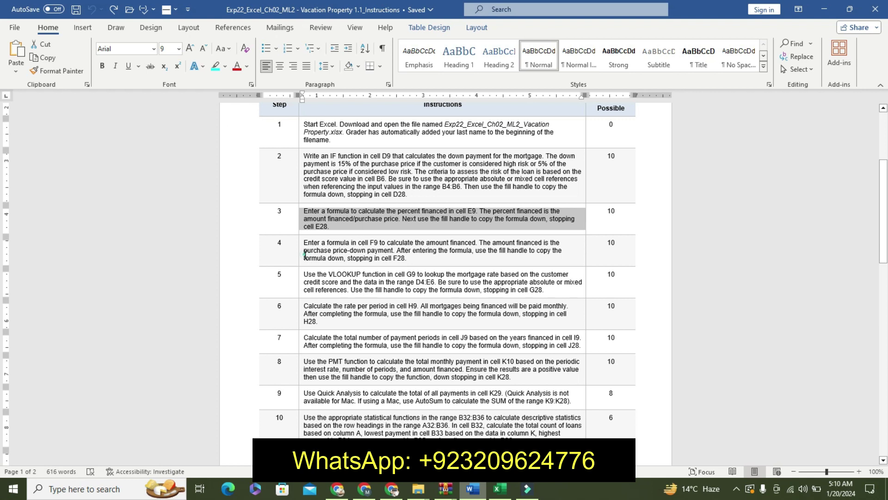
- Make step 4's F9 amount-financed instruction larger, bold and turquoise-highlighted
left_click(301, 252)
left_click(376, 219)
left_click(376, 219)
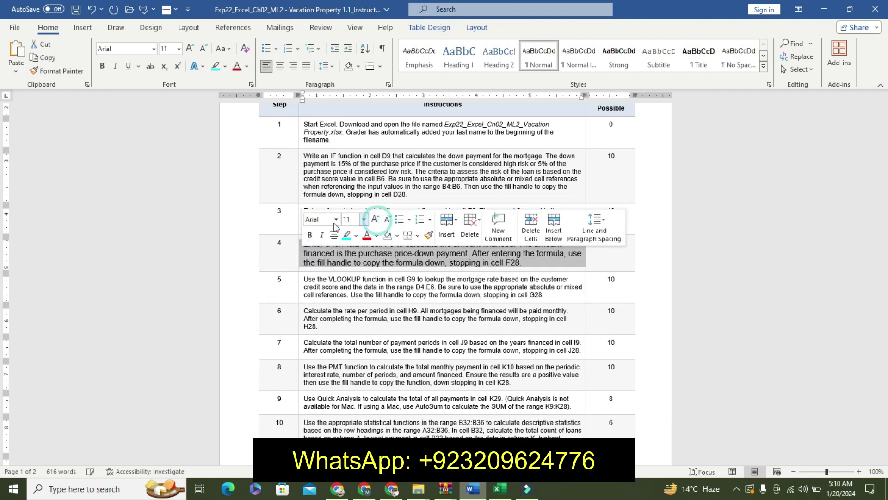
left_click(310, 235)
left_click(356, 236)
left_click(382, 251)
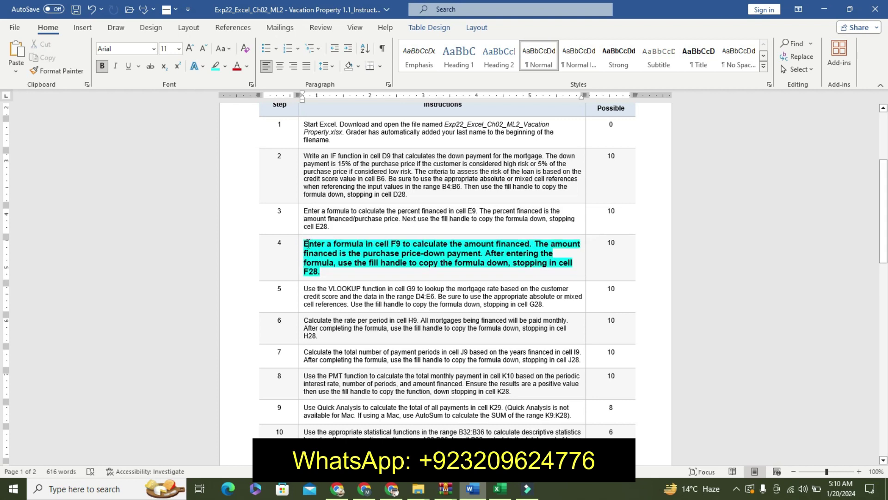
left_click_drag(306, 244, 351, 268)
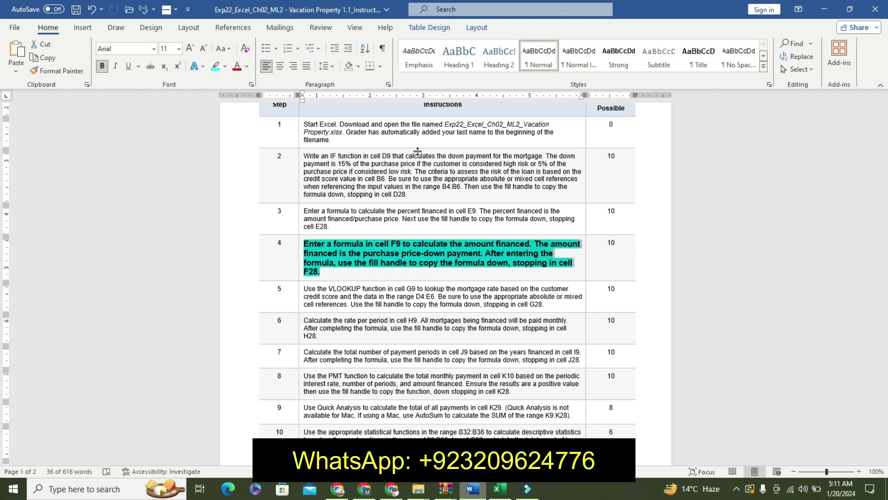
scroll(417, 150, "down", 1)
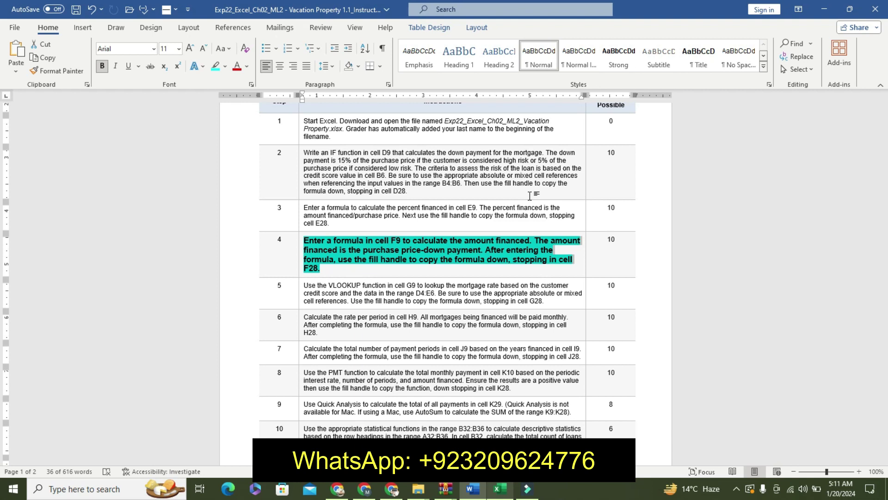
- Enter =B9-D9 in F9, giving an amount financed of $351,068.70
left_click(504, 493)
left_click(413, 212)
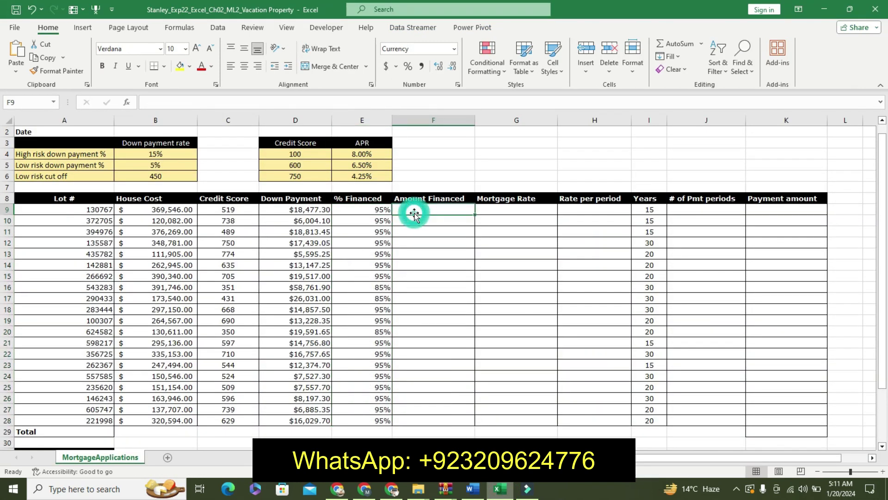
type("=")
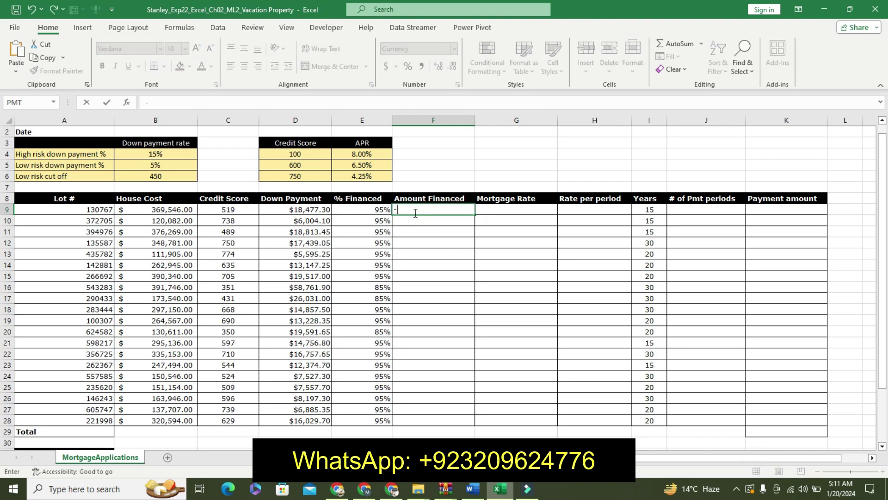
type("=")
type("B9-")
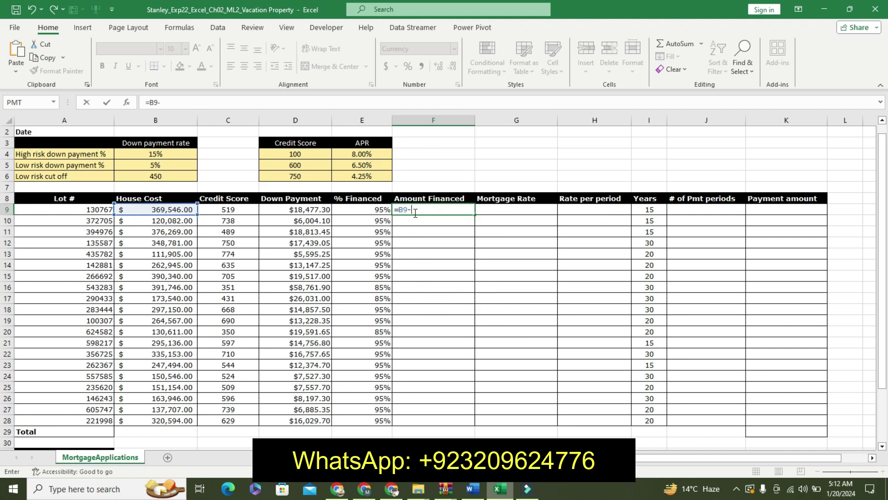
type("D9")
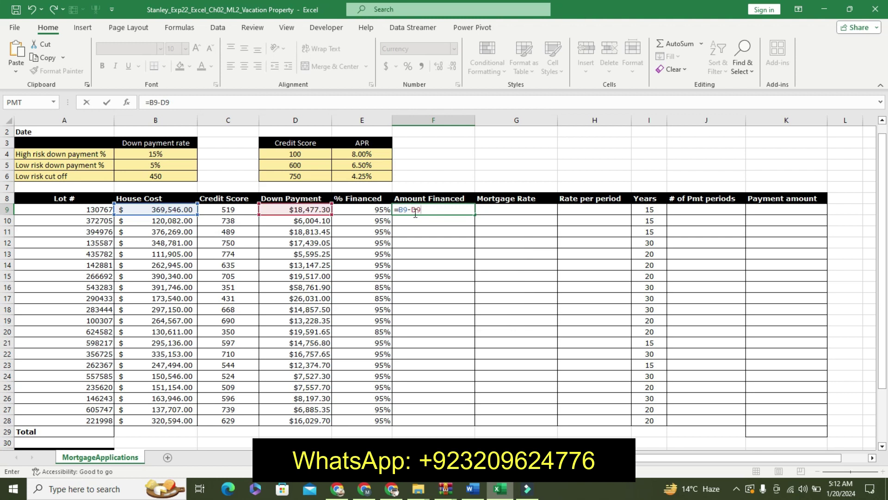
key("Return")
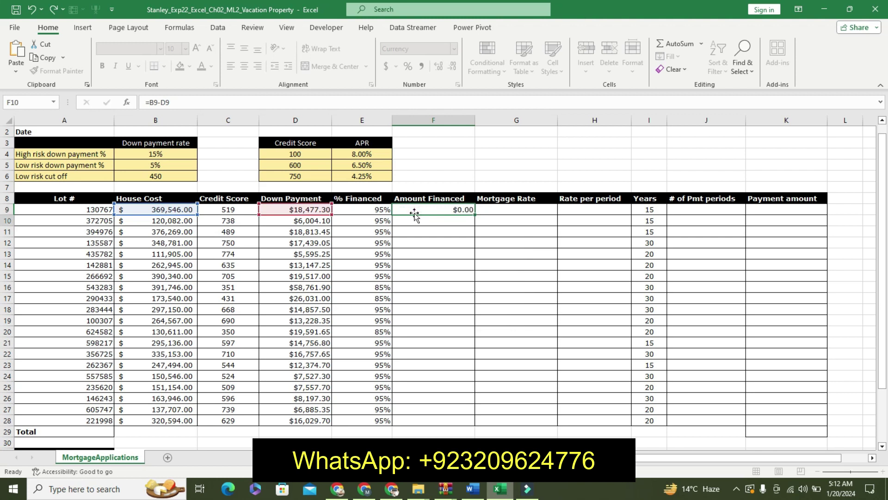
- Fill the F9 formula down to F28, ending at $304,564.30
left_click(457, 209)
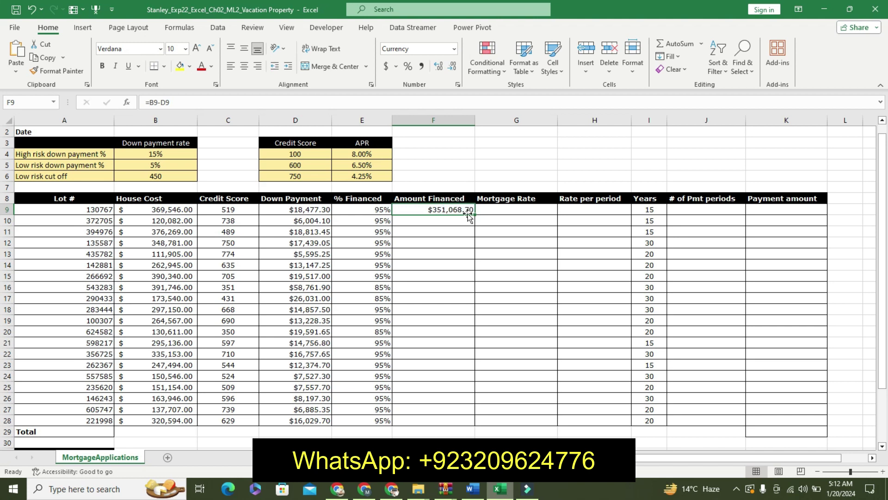
left_click(481, 497)
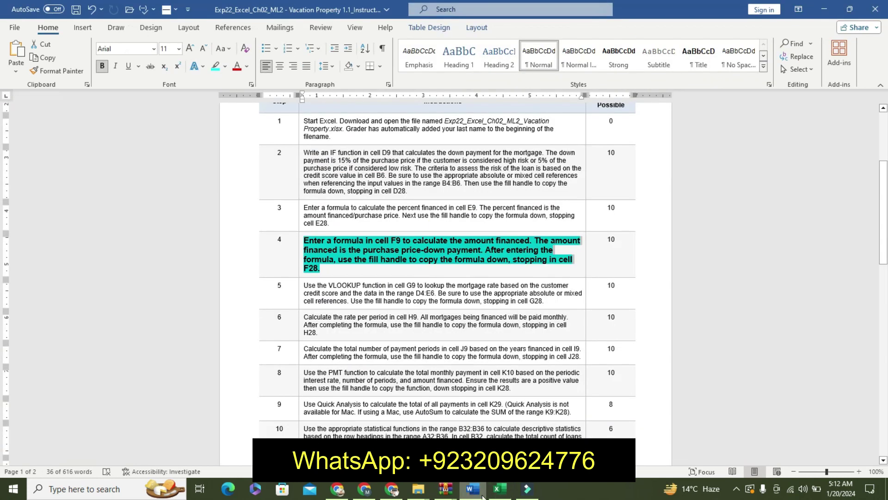
left_click(499, 489)
left_click_drag(474, 214, 455, 371)
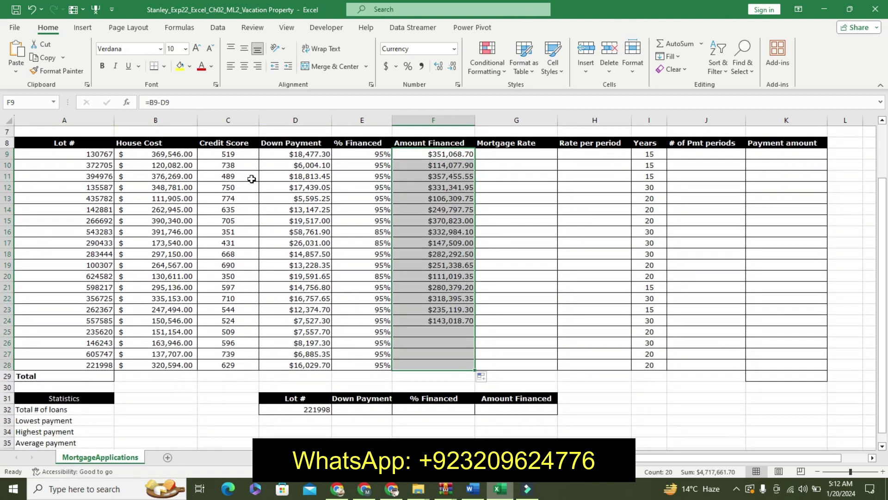
left_click(155, 68)
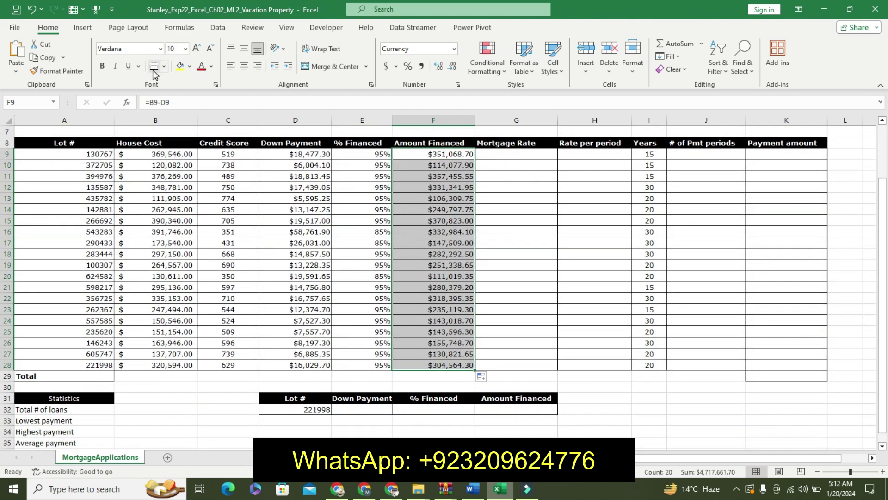
left_click(493, 157)
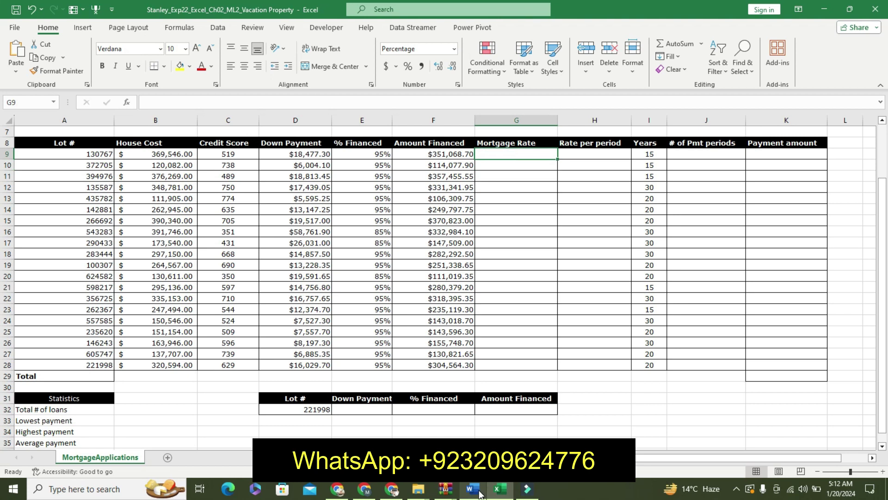
- Undo the emphasis formatting on step 4 in the Word instructions
left_click(481, 488)
left_click_drag(883, 250, 884, 256)
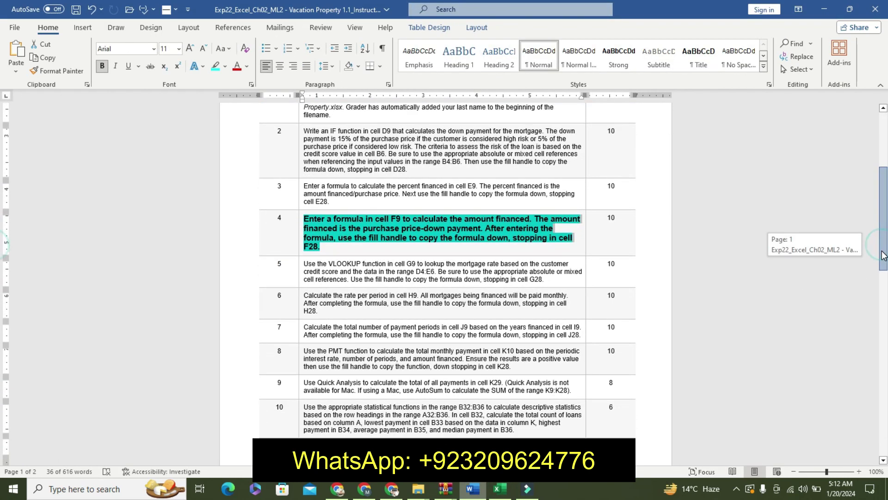
key("ctrl+z")
key("ctrl+z")
key("ctrl+z")
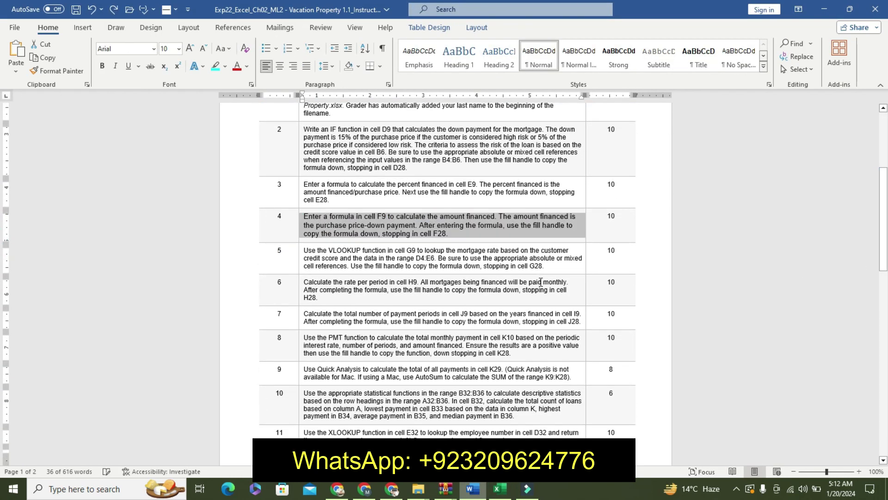
- Make step 5's VLOOKUP instruction larger, bold and teal-highlighted
left_click(300, 252)
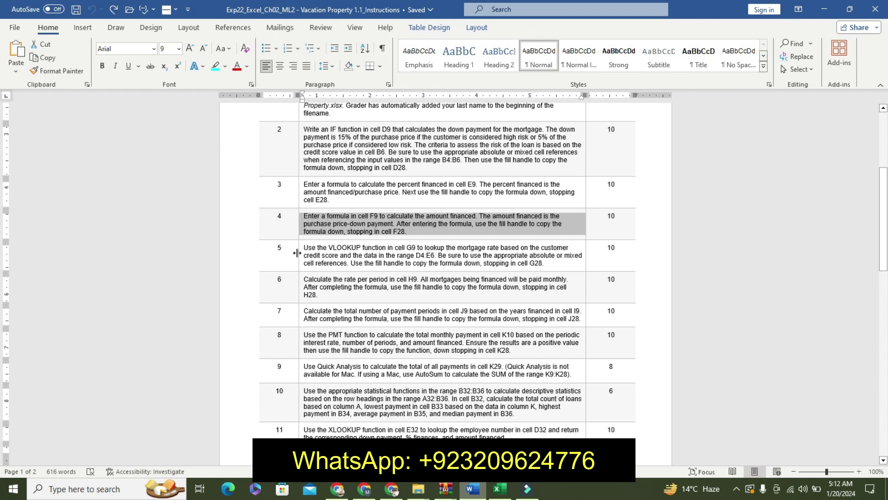
left_click(375, 217)
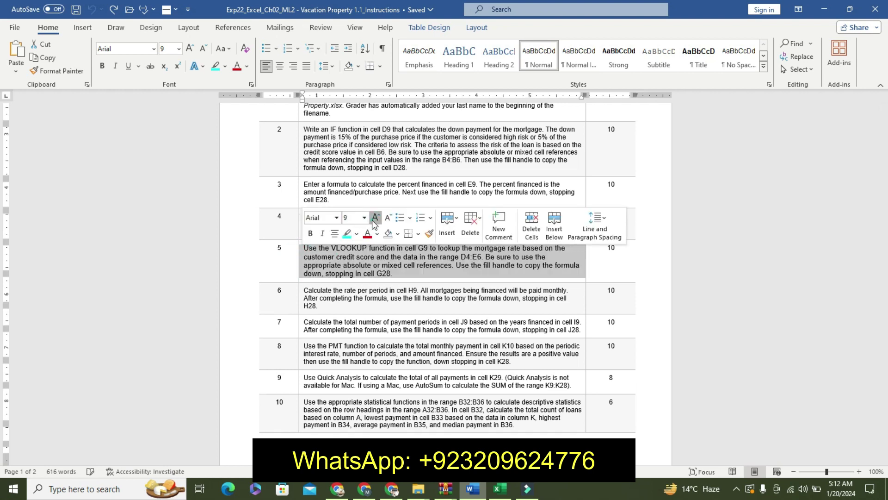
left_click(376, 217)
left_click(311, 233)
left_click(347, 233)
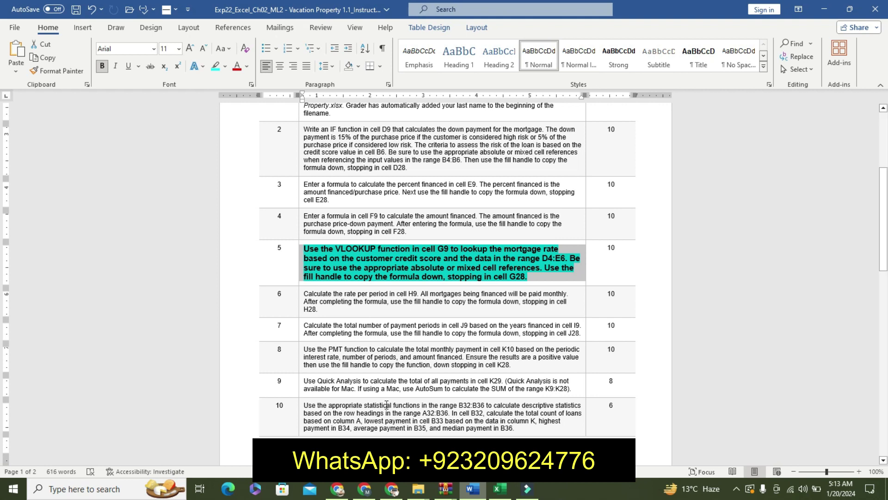
- Enter =VLOOKUP(C9,$D$4:$E$6,2) in G9 and fill it down to G28
left_click(499, 489)
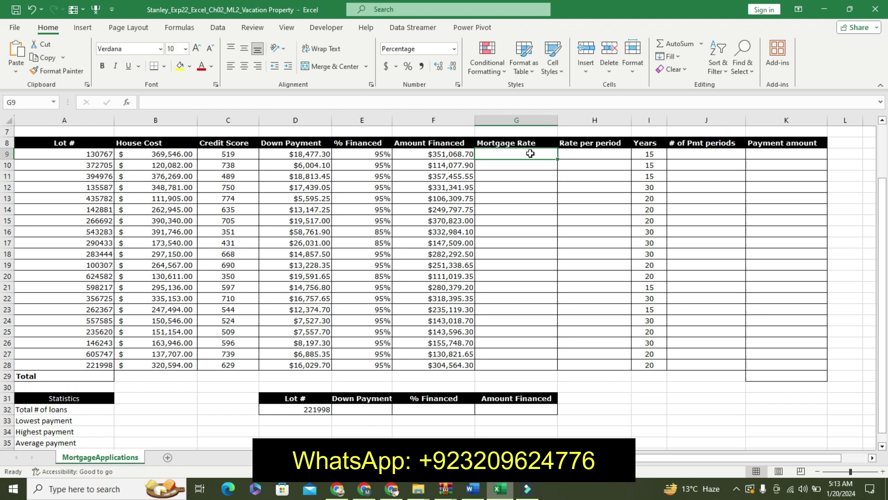
type("=VLO")
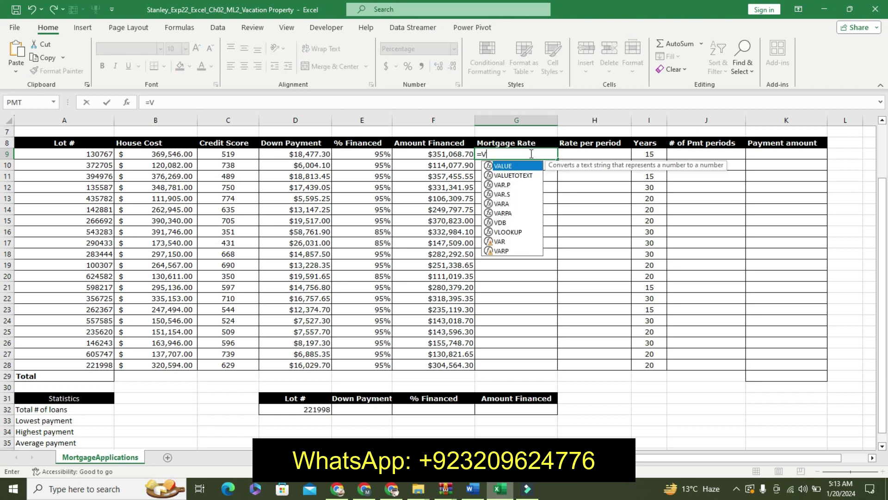
type("OK")
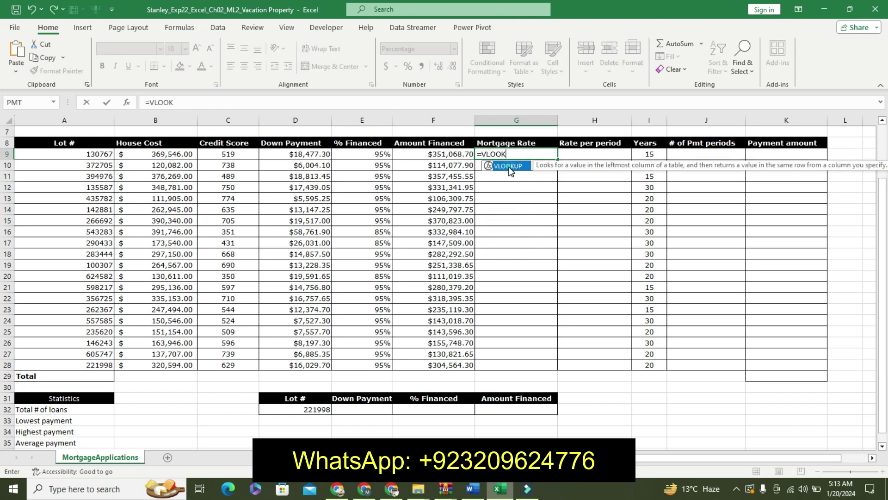
double_click(508, 166)
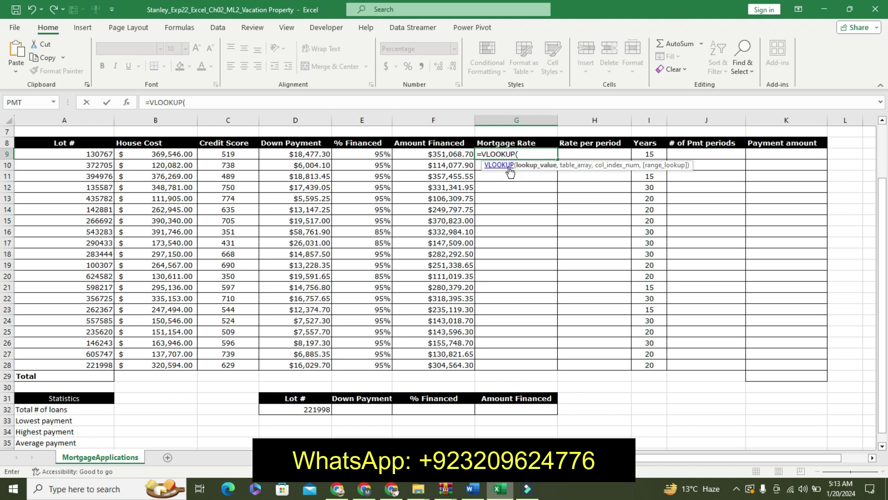
type("C9")
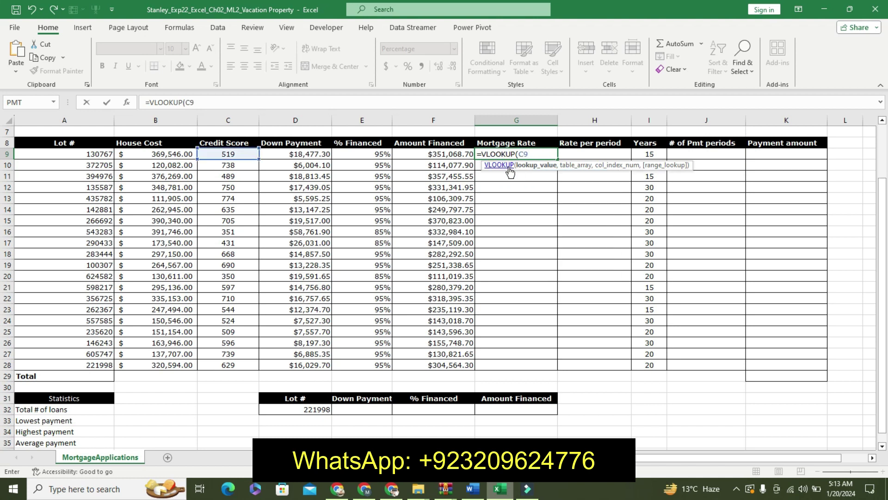
type(",$")
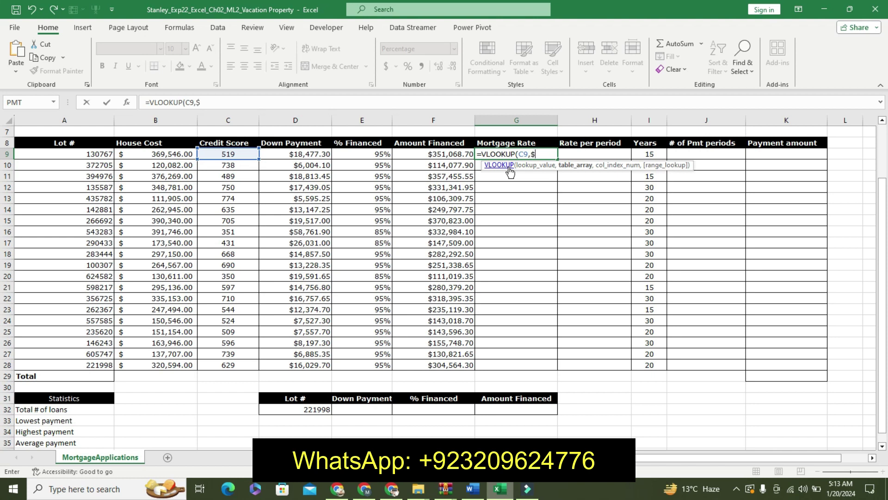
type("D$")
type("4:")
type("$E$")
type("6,2")
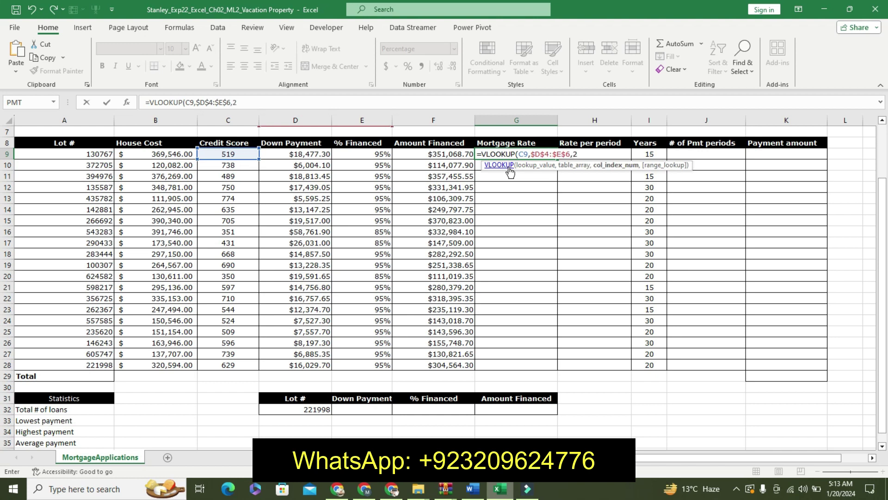
key("Return")
left_click(538, 155)
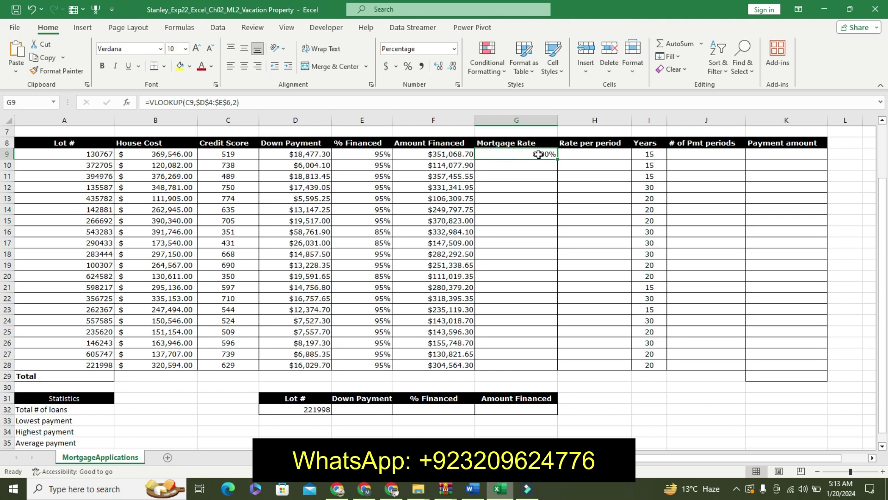
left_click_drag(558, 159, 532, 367)
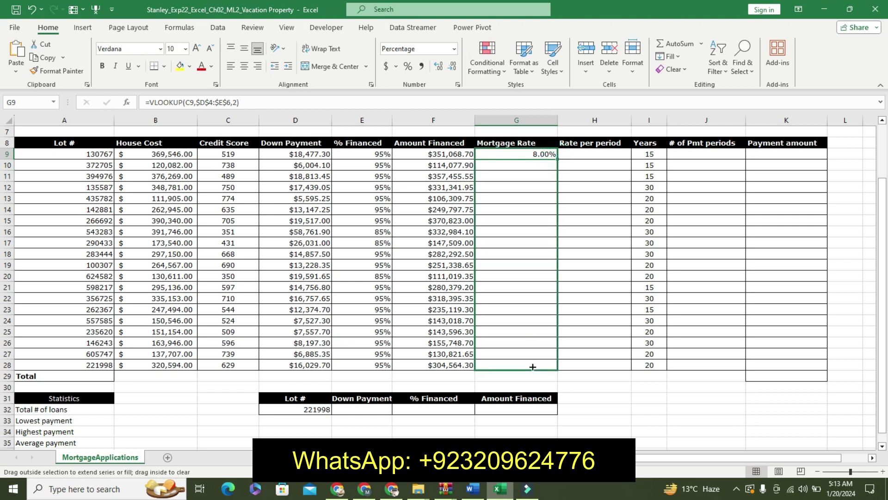
left_click(154, 66)
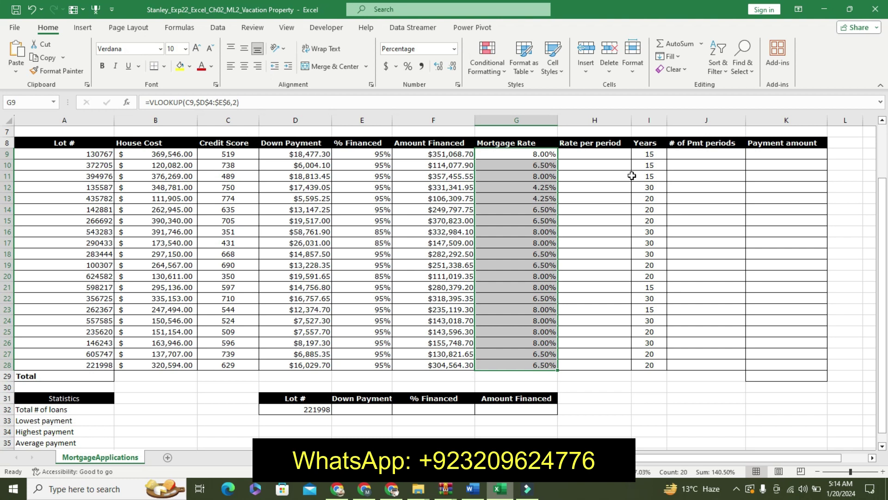
- Undo step 5's emphasis, then enlarge, bold and turquoise-highlight step 6's rate-per-period instruction
left_click(473, 489)
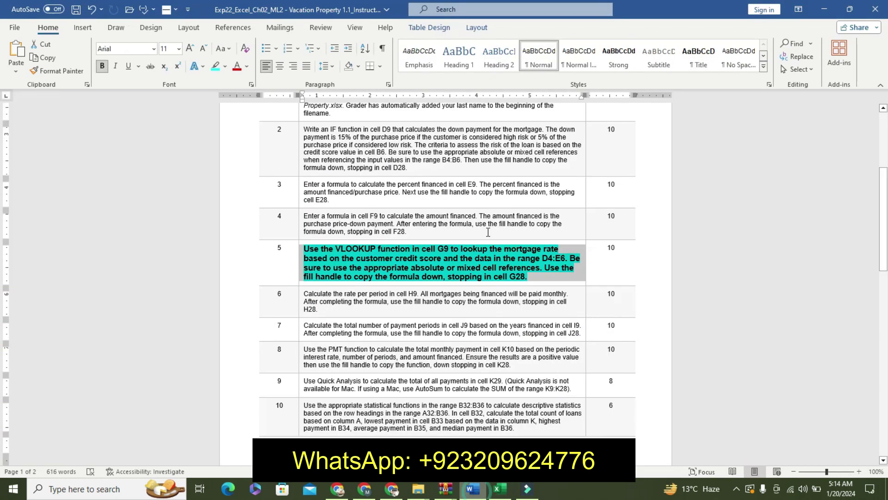
key("ctrl+z")
key("ctrl+z")
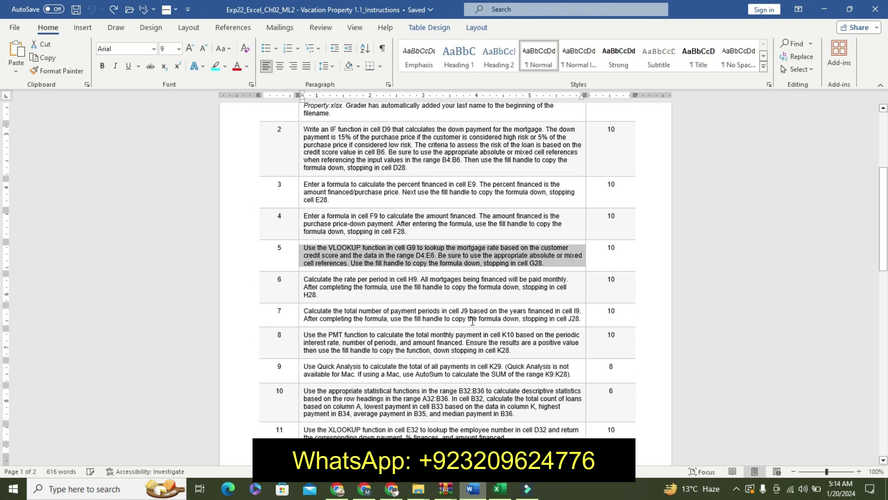
left_click(300, 286)
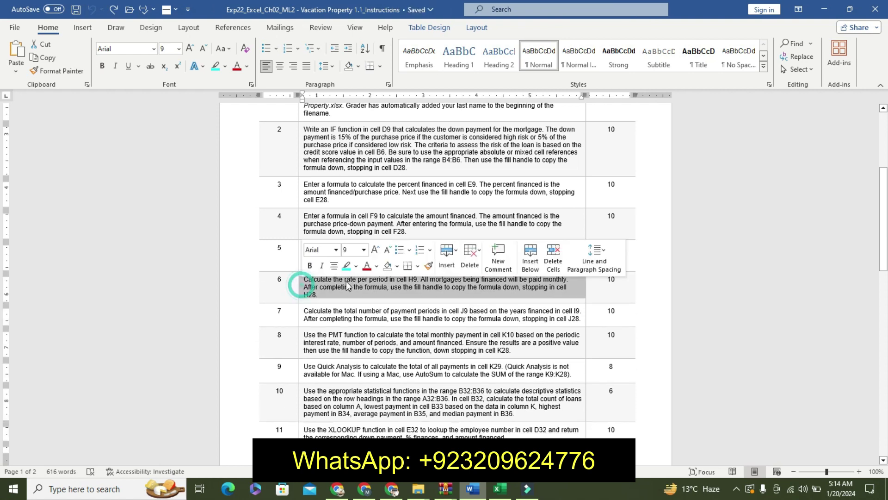
left_click(376, 249)
left_click(376, 250)
left_click(376, 250)
left_click(310, 265)
left_click(354, 266)
left_click(349, 266)
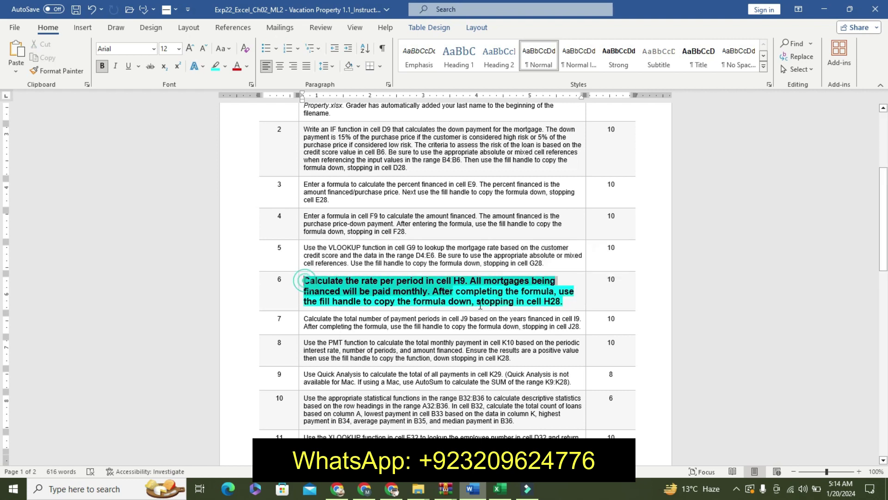
left_click_drag(551, 304, 562, 303)
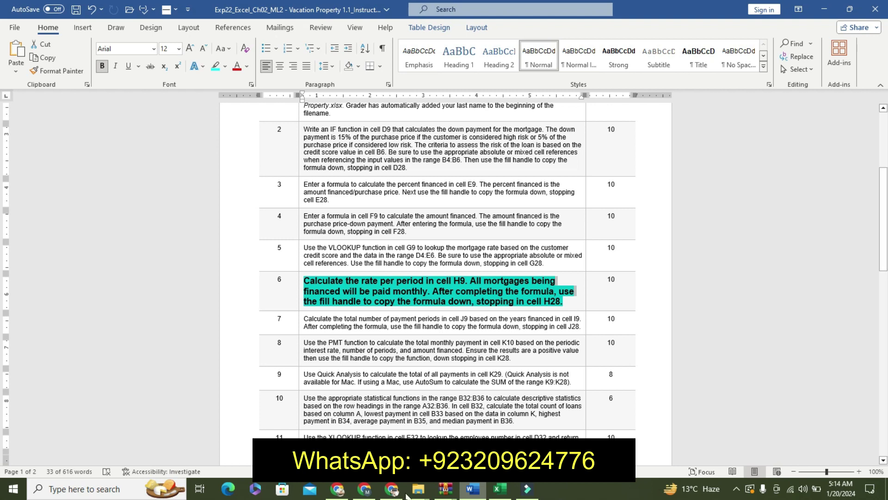
- Enter =G9/12 in H9 and fill it down to H28 (0.67%, 0.54%, 0.35%)
left_click(500, 489)
left_click(578, 162)
left_click(576, 152)
type("=")
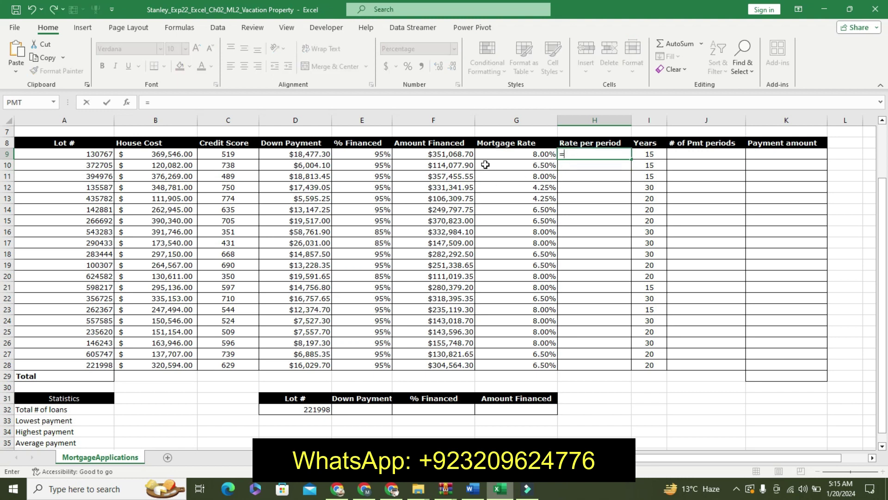
left_click(498, 157)
type("/12")
key("Return")
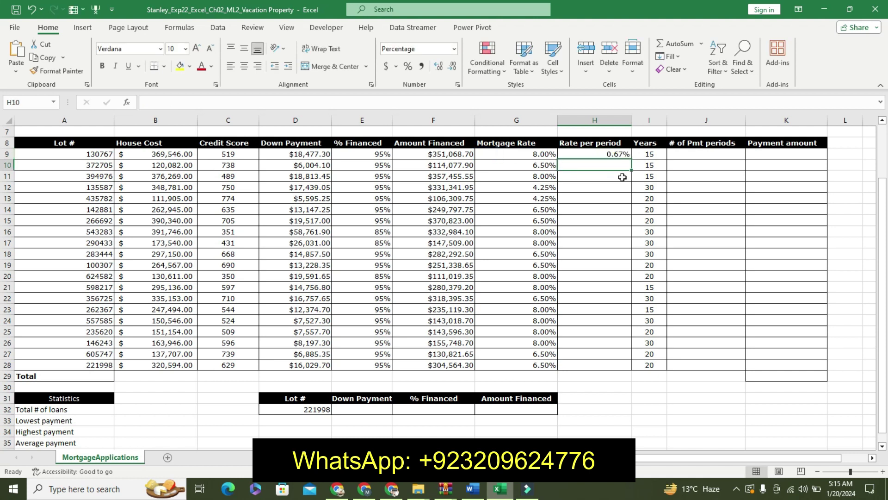
left_click(620, 153)
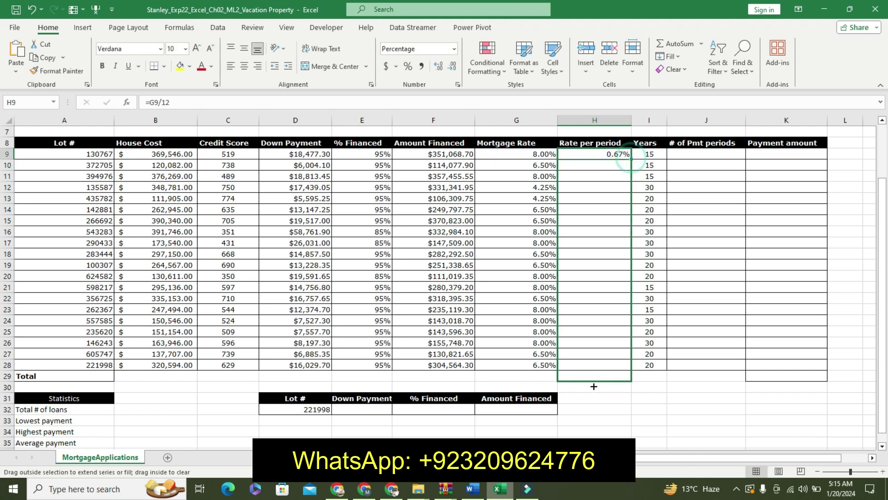
left_click_drag(632, 159, 588, 369)
left_click(154, 66)
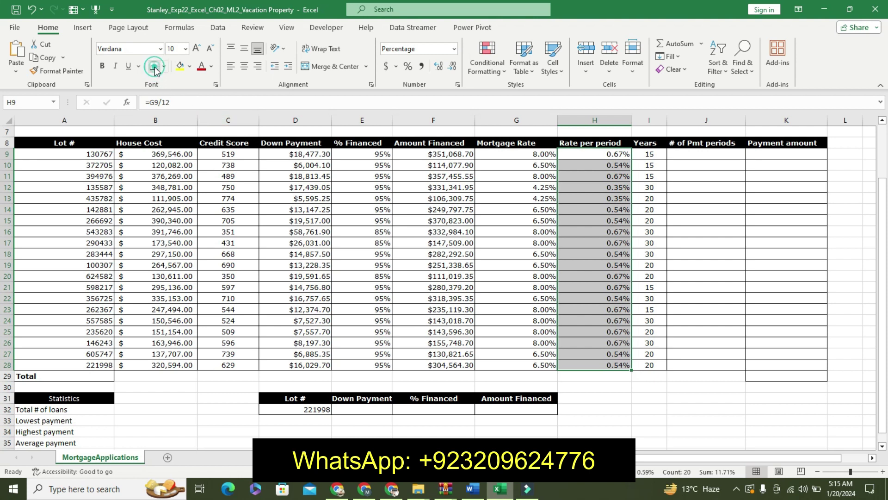
left_click(643, 313)
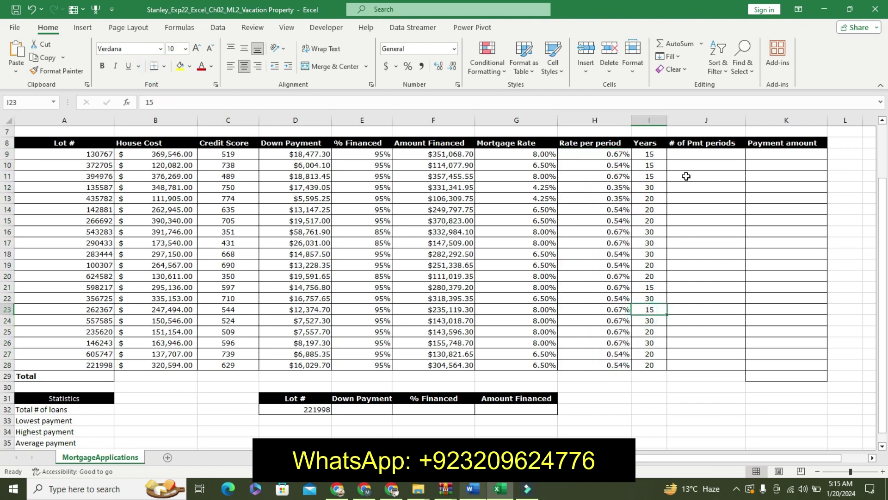
left_click(686, 155)
- Undo step 6's highlight and bold, larger text in the Word instructions
left_click(481, 487)
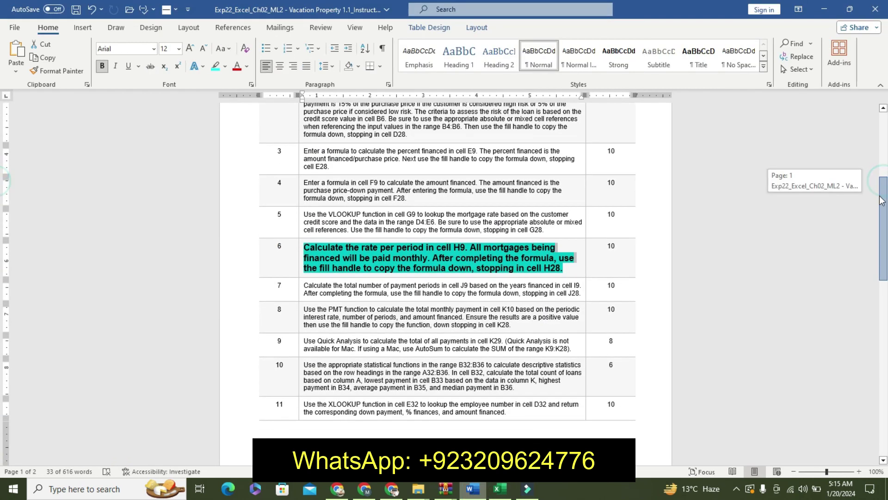
scroll(884, 185, "down", 1)
key("ctrl+z")
key("ctrl+z")
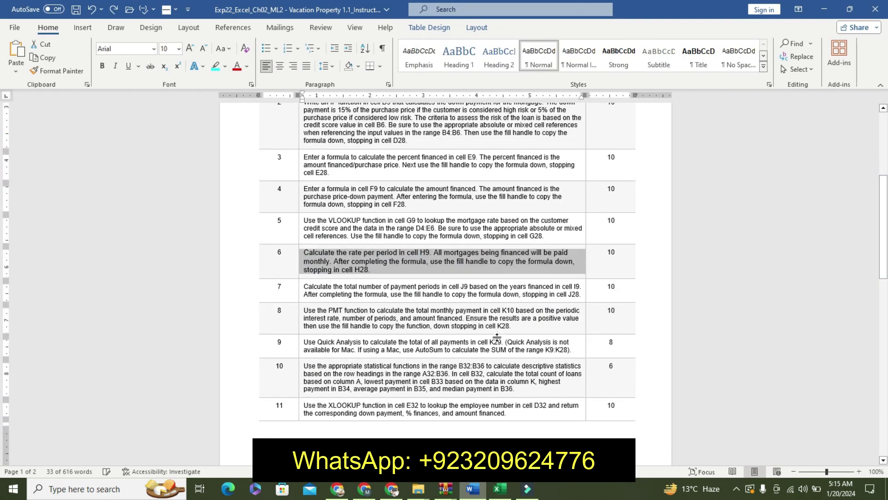
key("ctrl+z")
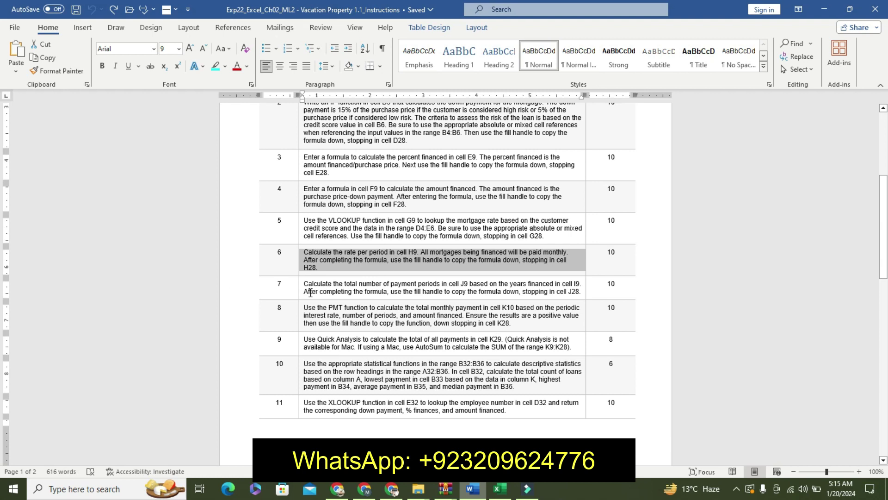
- Make step 7's payment-periods instruction larger, bold and cyan-highlighted
left_click(301, 289)
left_click(376, 254)
left_click(375, 254)
left_click(376, 254)
left_click(310, 270)
left_click(347, 270)
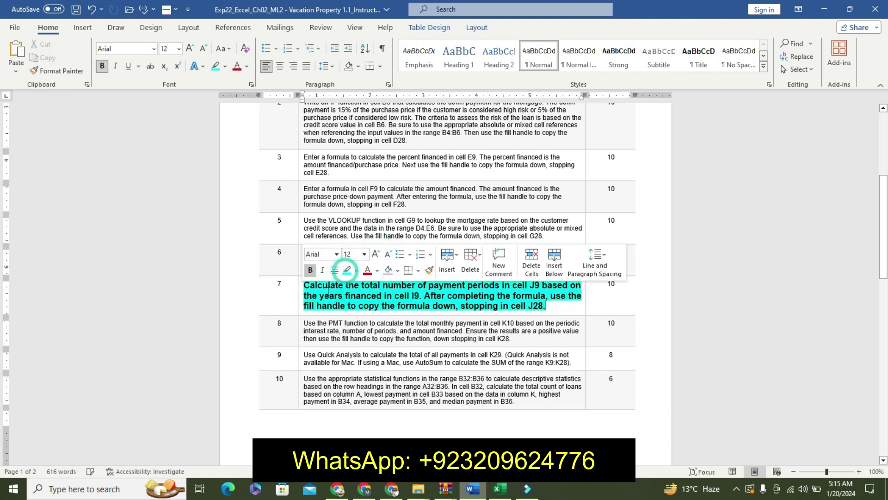
left_click(301, 289)
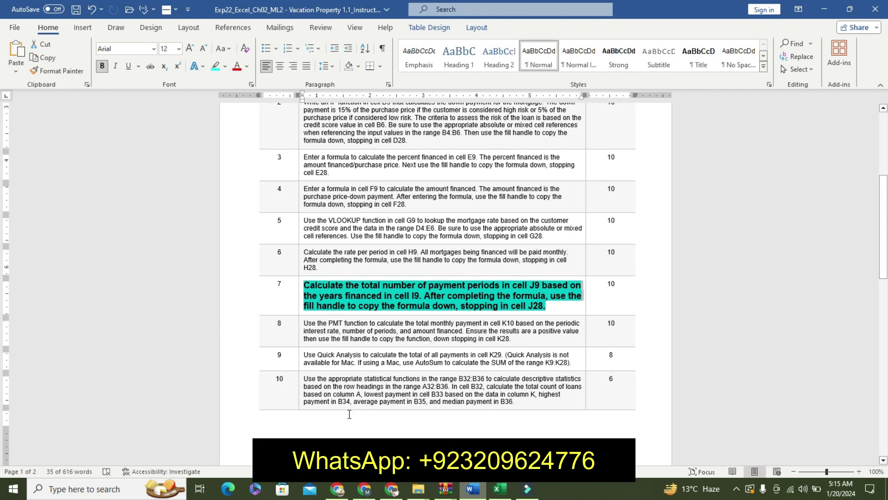
- Enter =I9*12 in J9 and fill it down to J28, giving 180, 240 or 360
left_click(501, 490)
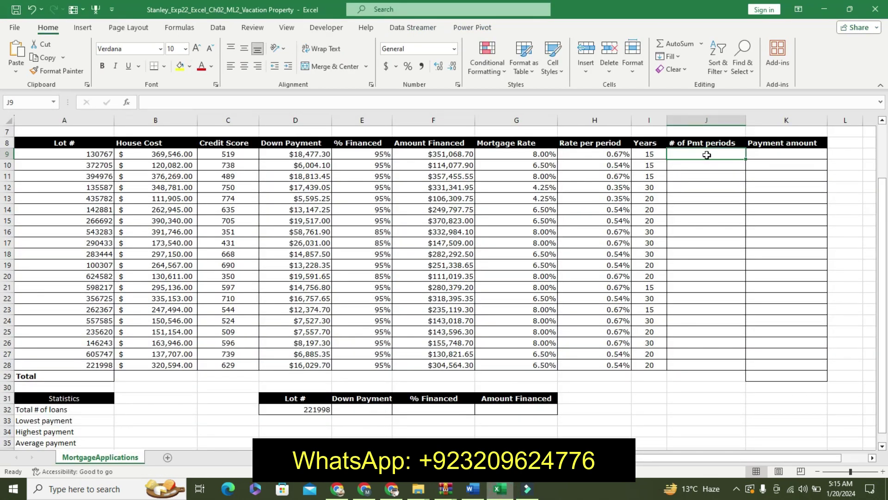
type("=I9")
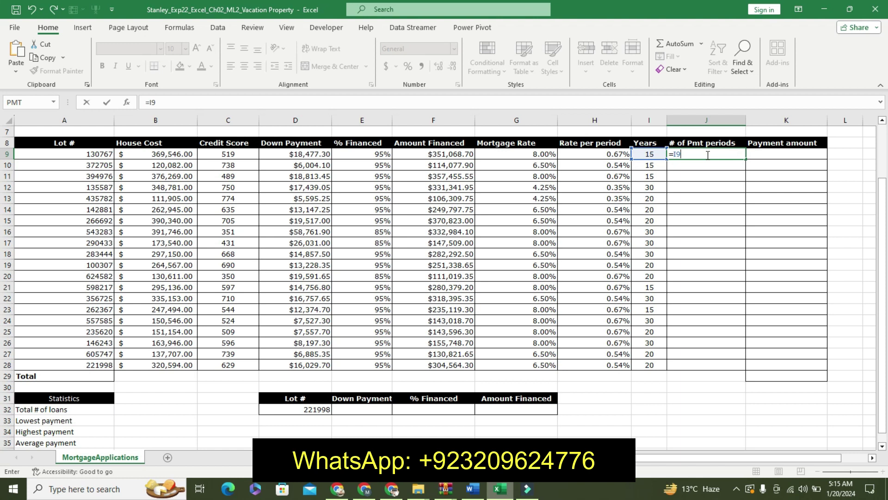
type("*12")
key("Return")
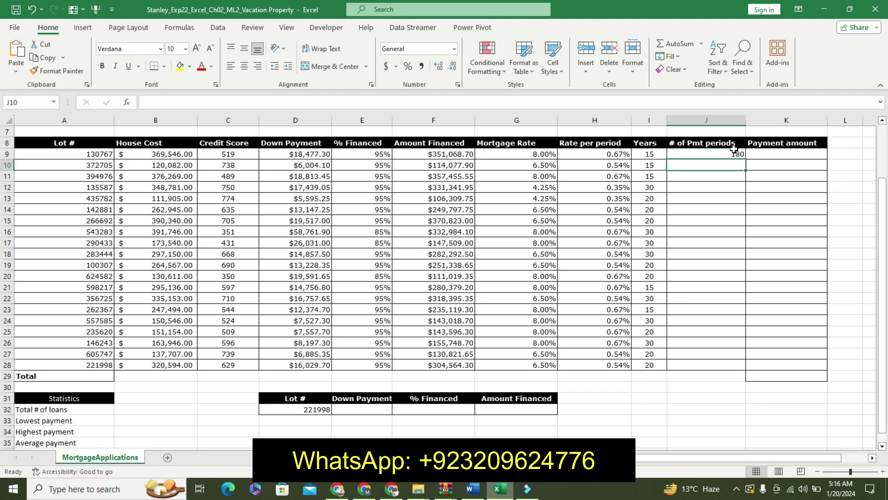
left_click(729, 154)
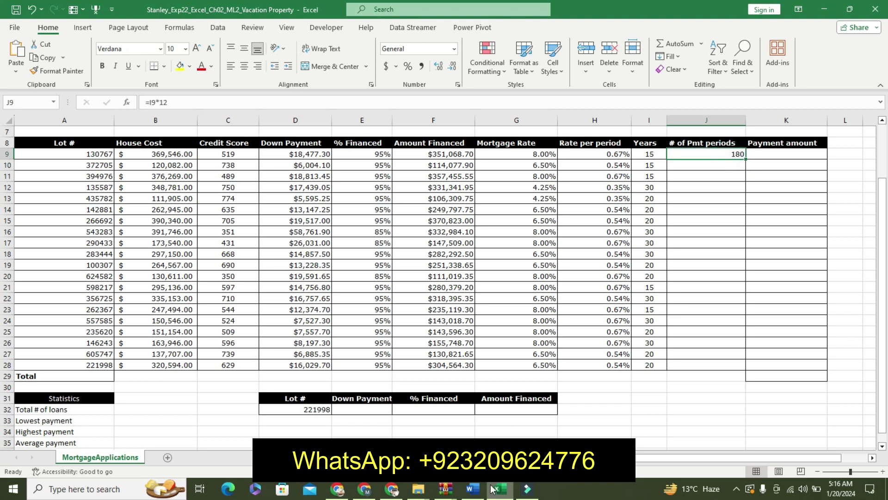
left_click(473, 489)
left_click(499, 488)
left_click_drag(747, 160, 702, 370)
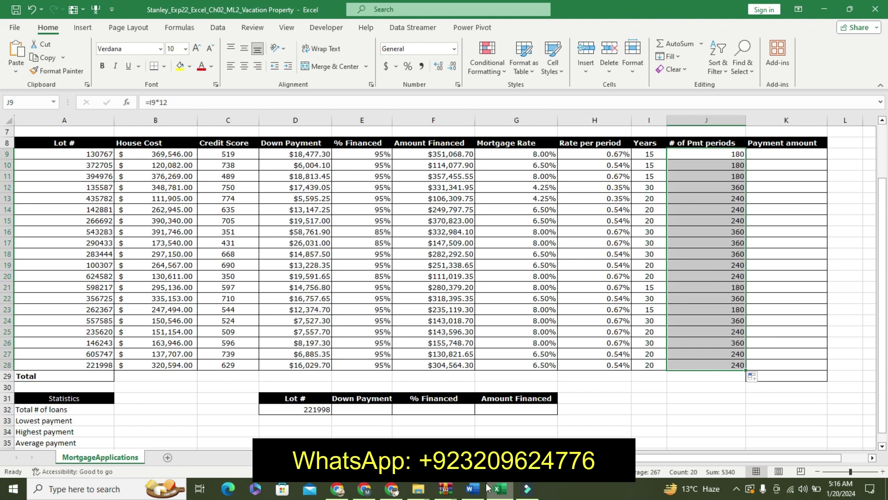
left_click(445, 489)
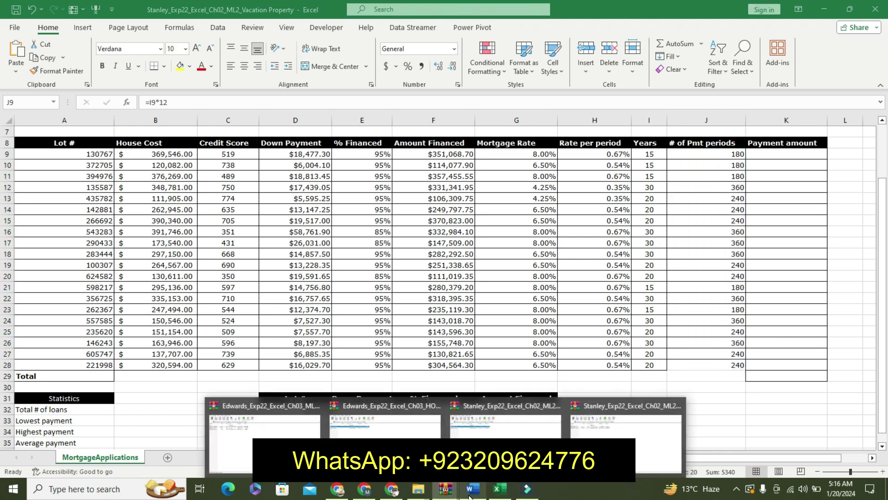
left_click(471, 489)
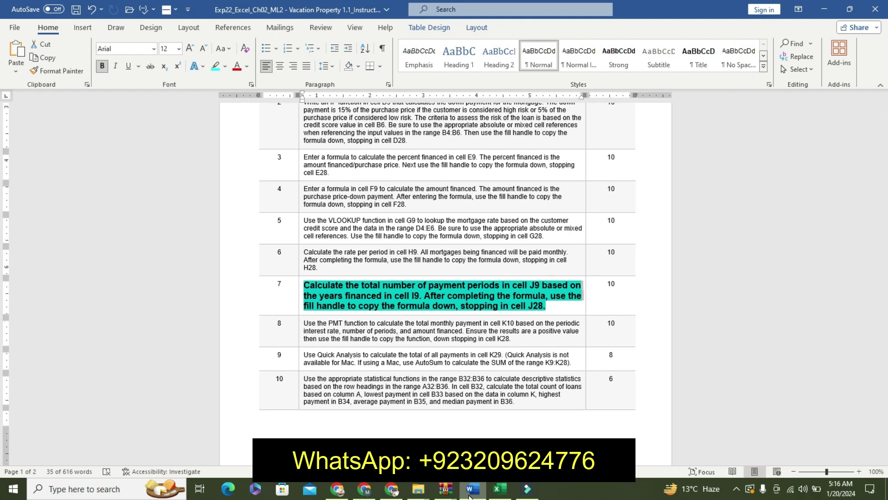
- Undo the emphasis formatting on step 7 in the Word instructions
left_click(470, 494)
mouse_move(472, 489)
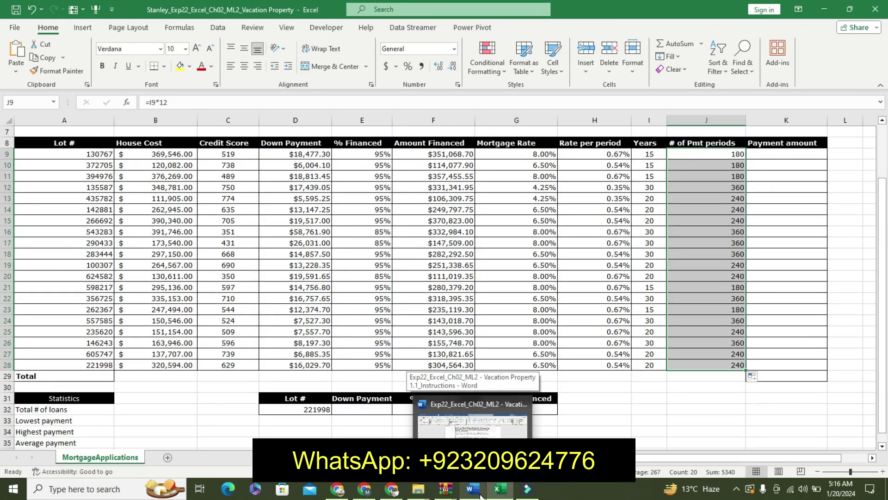
left_click(480, 496)
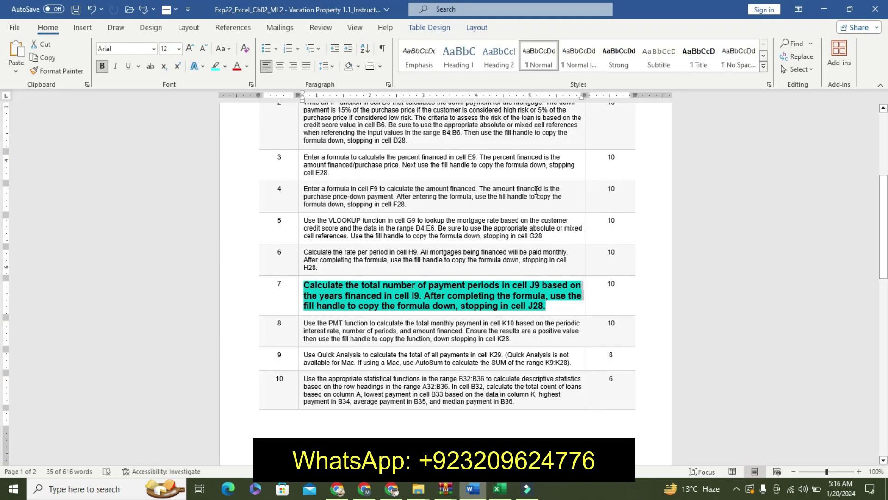
key("ctrl+z")
key("ctrl+z")
key("ctrl+z")
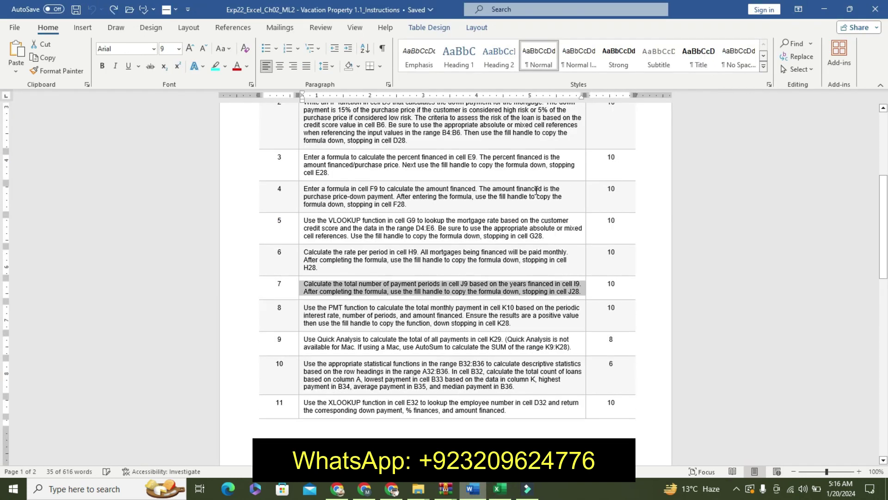
- Make step 8's PMT instruction 11 pt, bold and cyan-highlighted
left_click(301, 316)
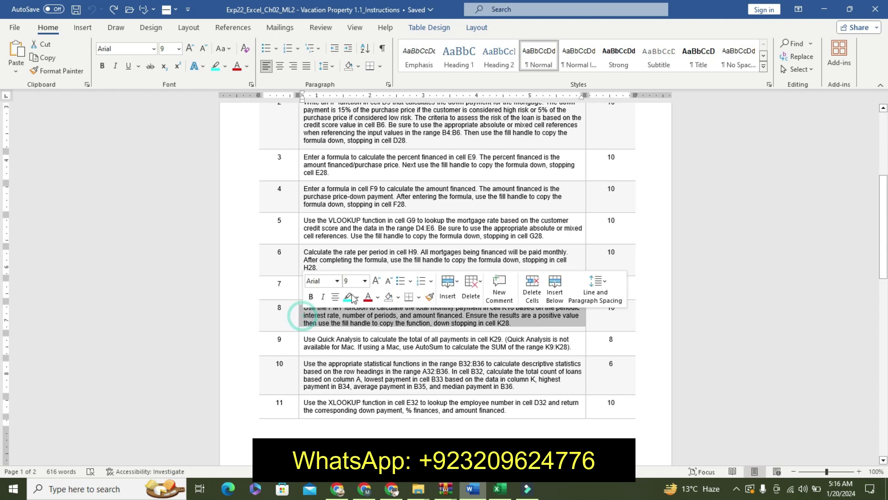
left_click(376, 280)
left_click(377, 280)
left_click(311, 296)
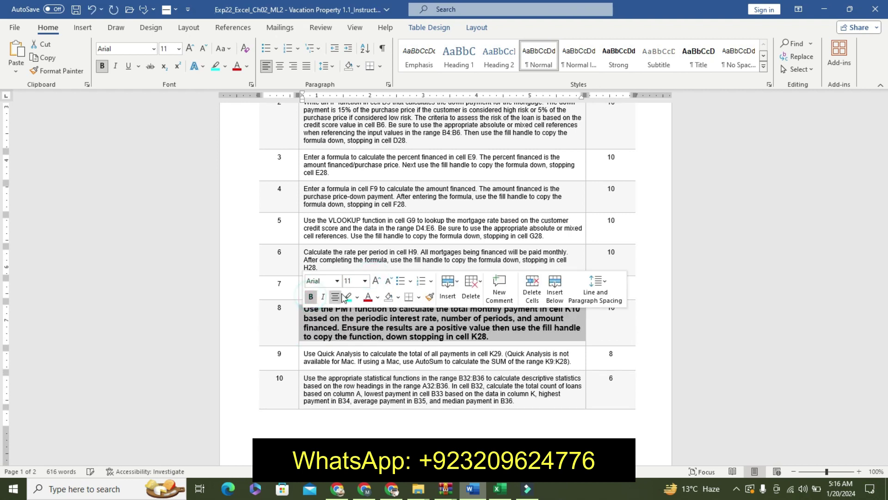
left_click(345, 297)
left_click(305, 304)
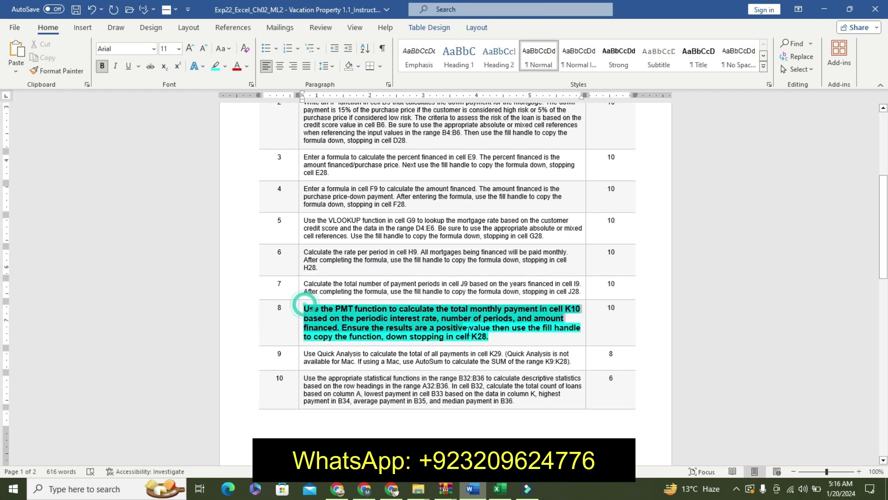
left_click(292, 293)
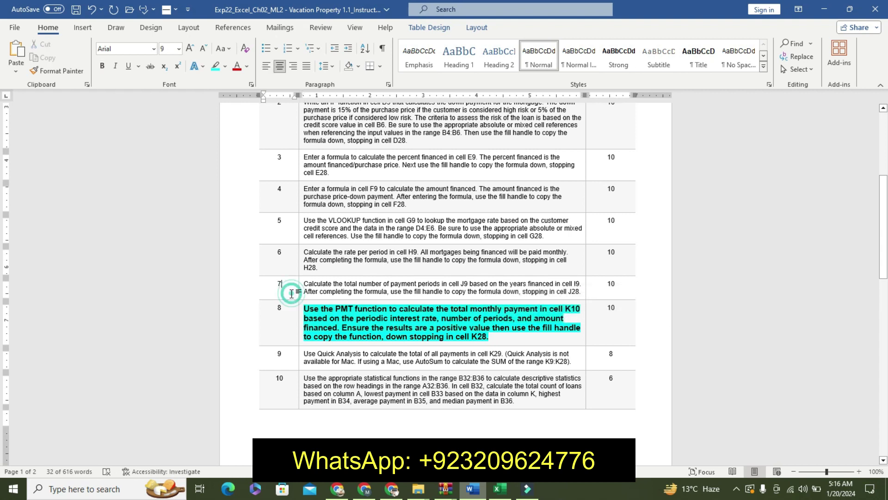
left_click_drag(303, 308, 514, 336)
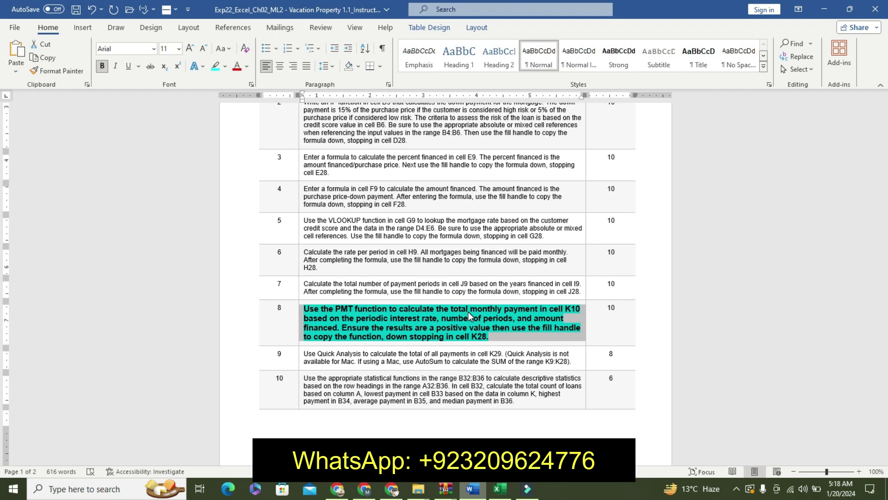
- Enter =PMT(H9,J9,-F9) in K9, giving a $3,355.00 payment
left_click(500, 489)
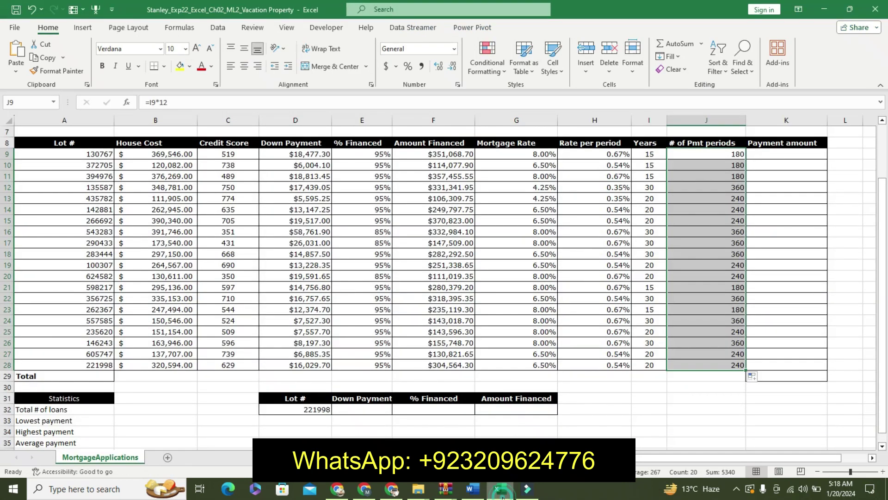
left_click(795, 154)
type("=")
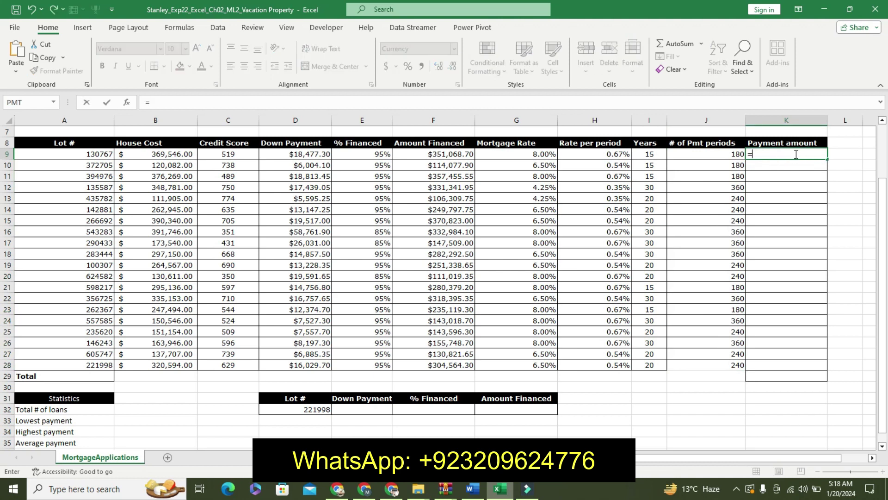
type("P")
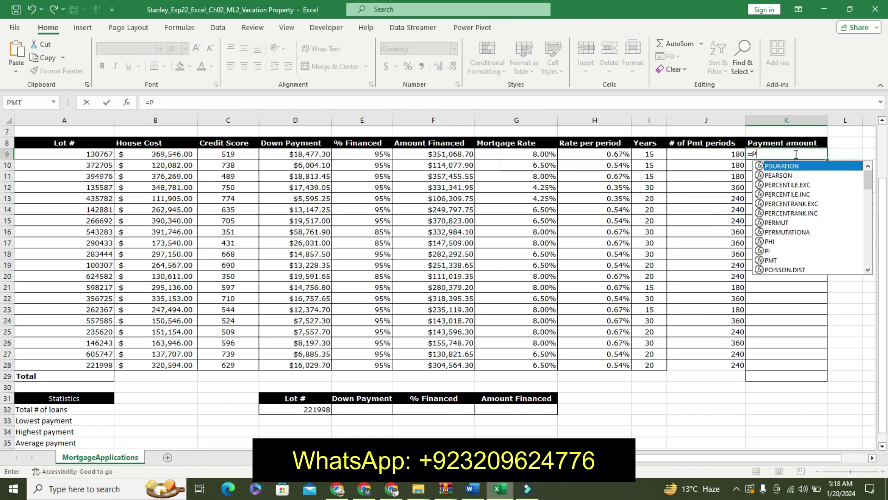
type("MT")
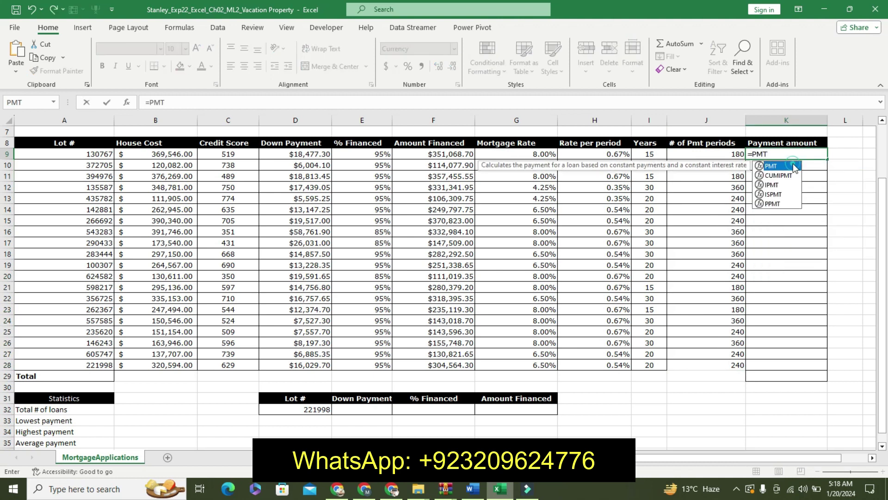
double_click(793, 165)
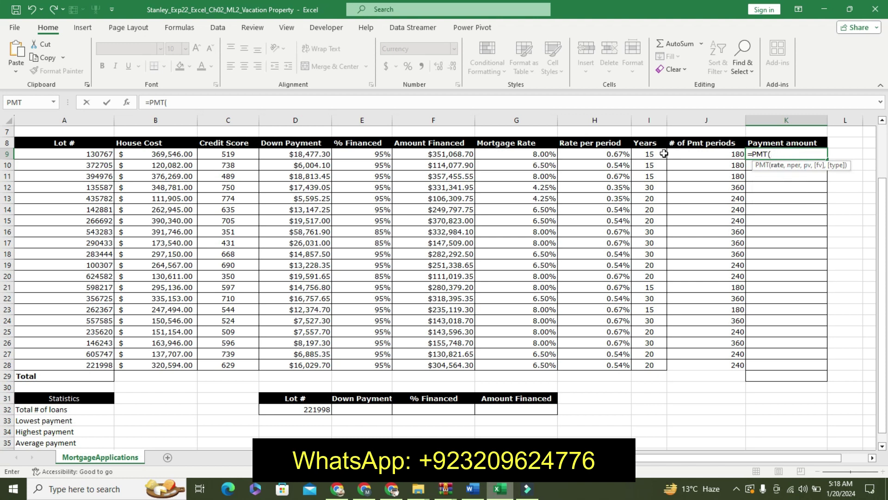
left_click(599, 154)
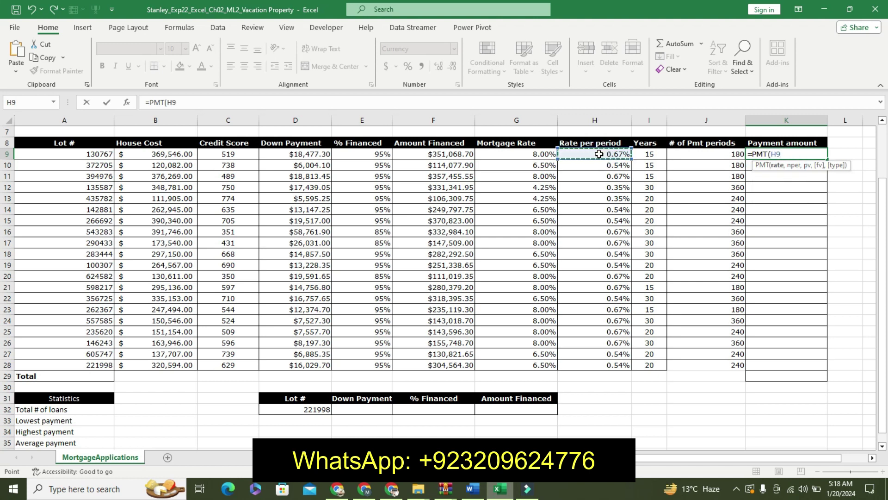
type(",")
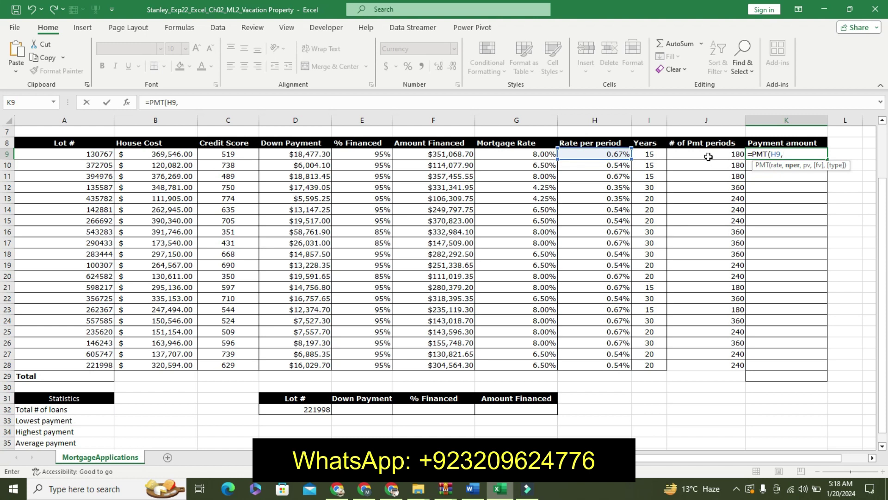
left_click(707, 155)
type(",-")
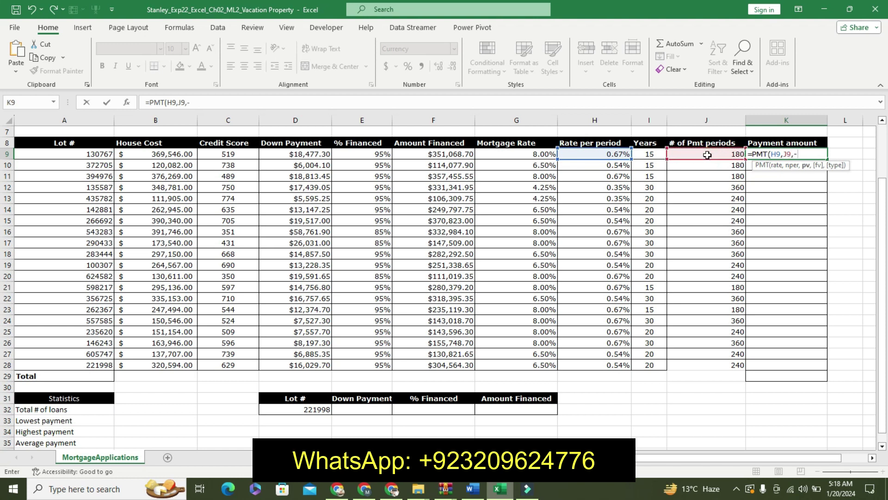
type("F9")
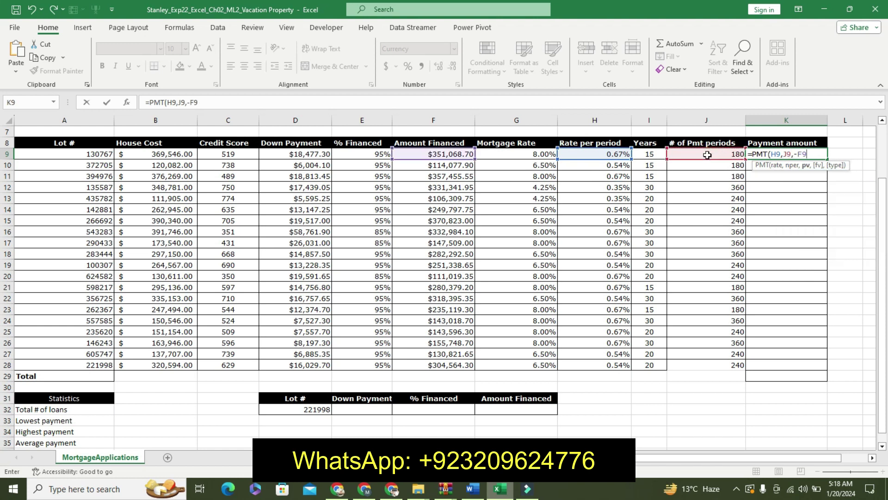
type(")")
key("Return")
- Copy K9's payment formula down to K28, ending at $2,270.75
left_click(815, 157)
left_click_drag(827, 159, 774, 369)
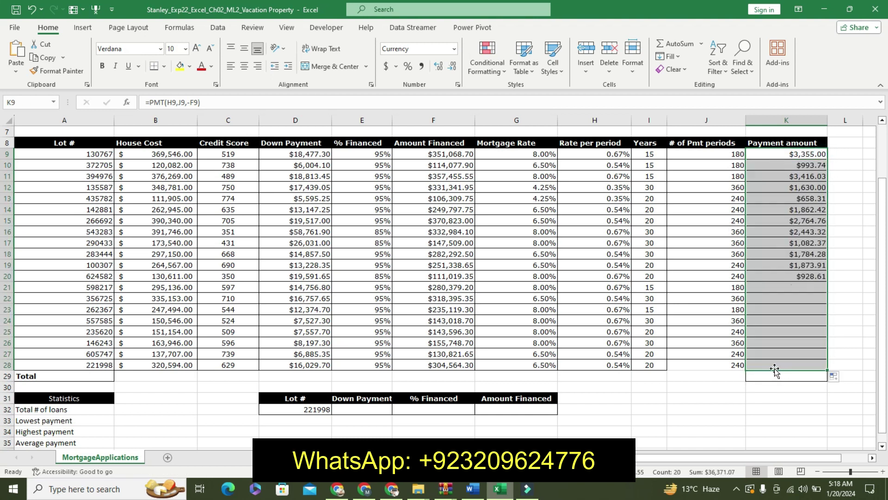
left_click(733, 366)
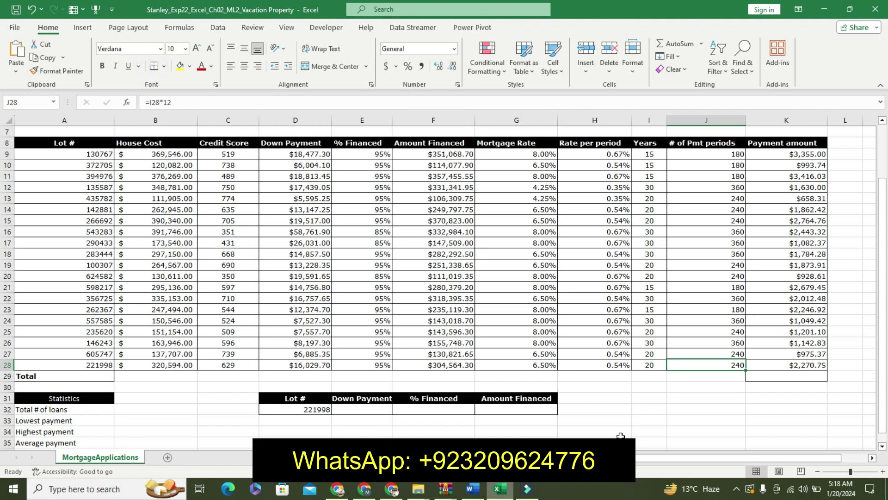
left_click(472, 488)
- Undo step 8's bold and highlight formatting and return to the top of the instructions
key("ctrl+z")
key("ctrl+z")
key("ctrl+z")
left_click(603, 363)
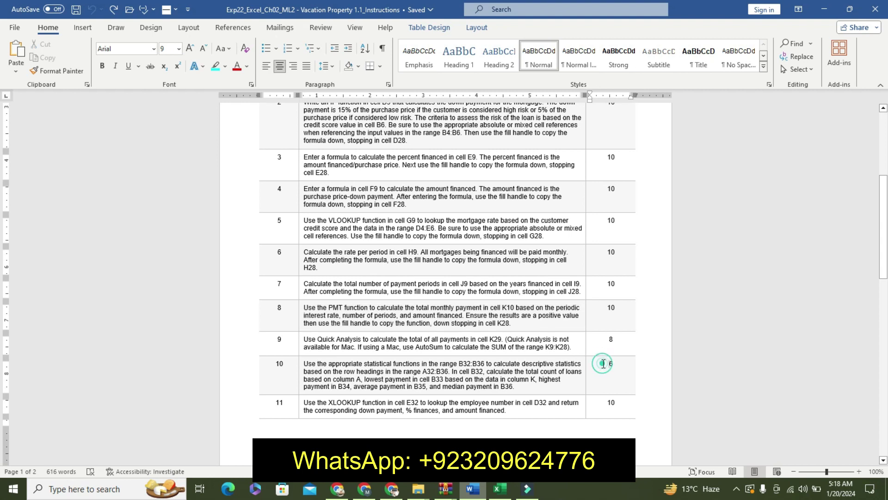
left_click_drag(883, 248, 884, 193)
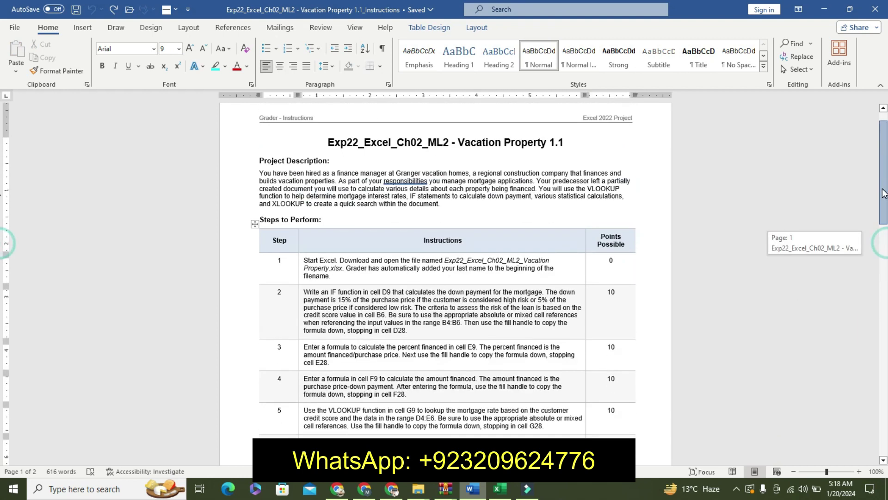
scroll(687, 283, "up", 1)
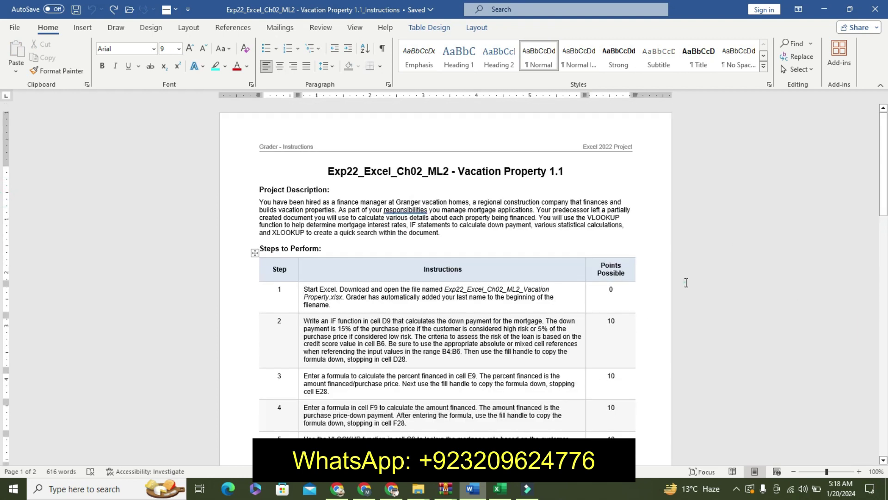
left_click(499, 489)
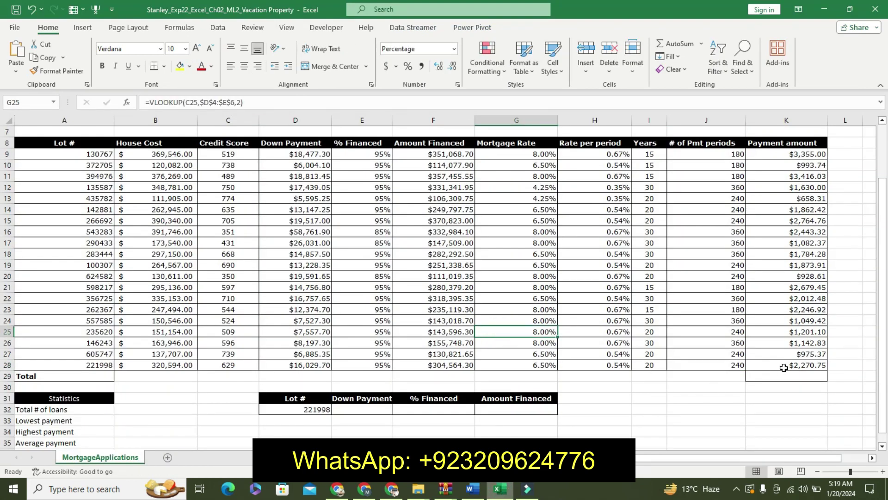
scroll(828, 188, "up", 2)
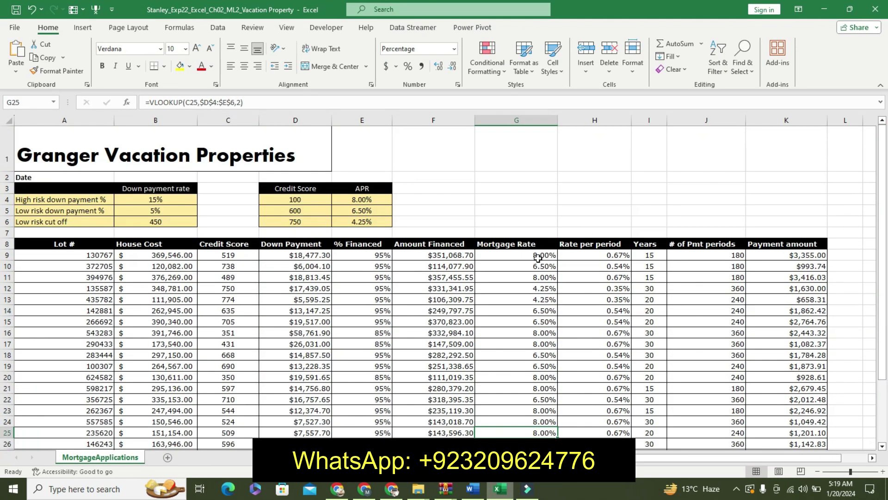
left_click(318, 259)
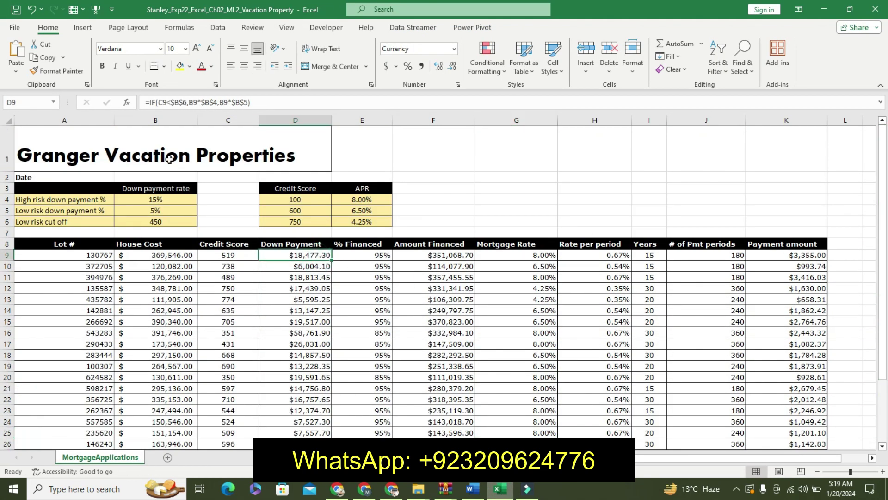
left_click_drag(146, 102, 354, 100)
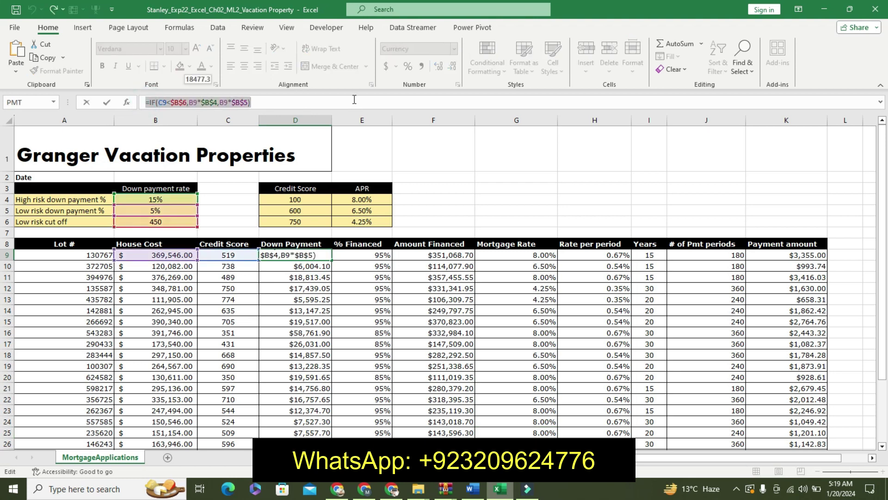
key("Escape")
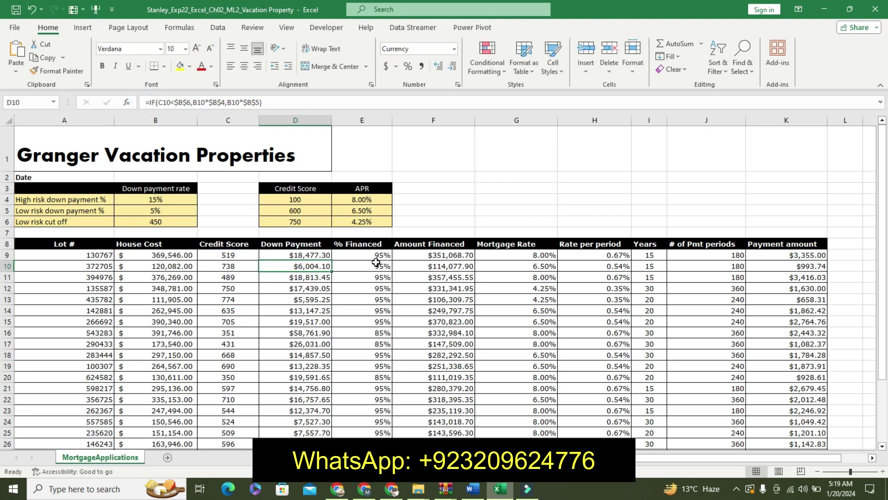
left_click(375, 256)
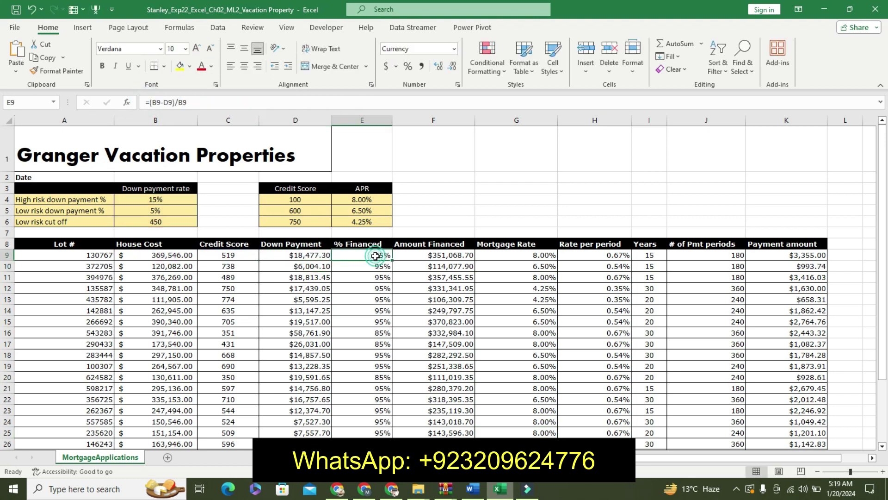
right_click(436, 255)
left_click(428, 259)
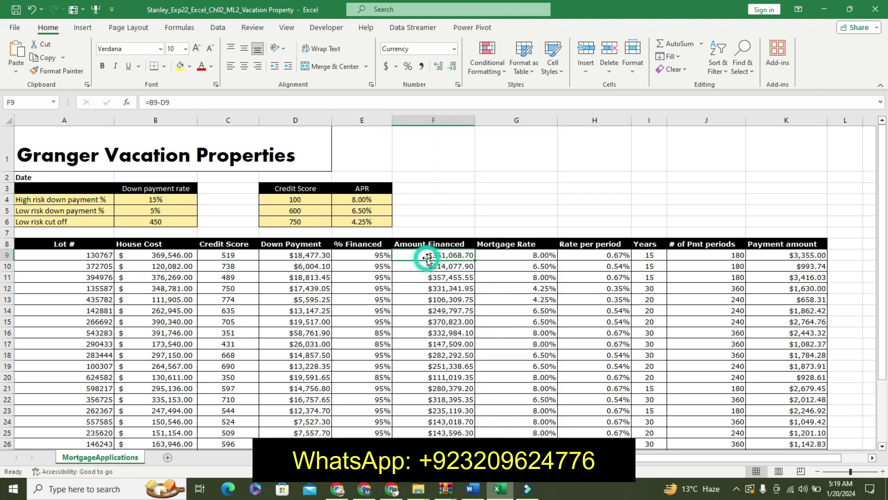
left_click(533, 256)
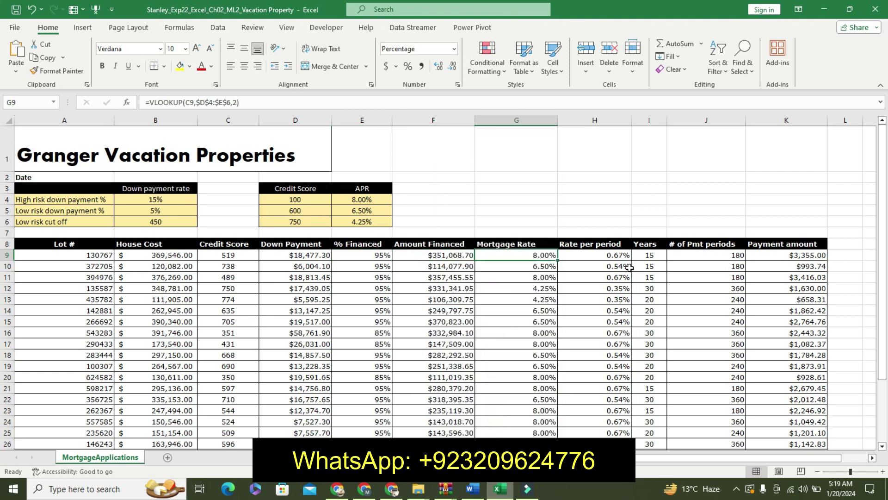
left_click(587, 253)
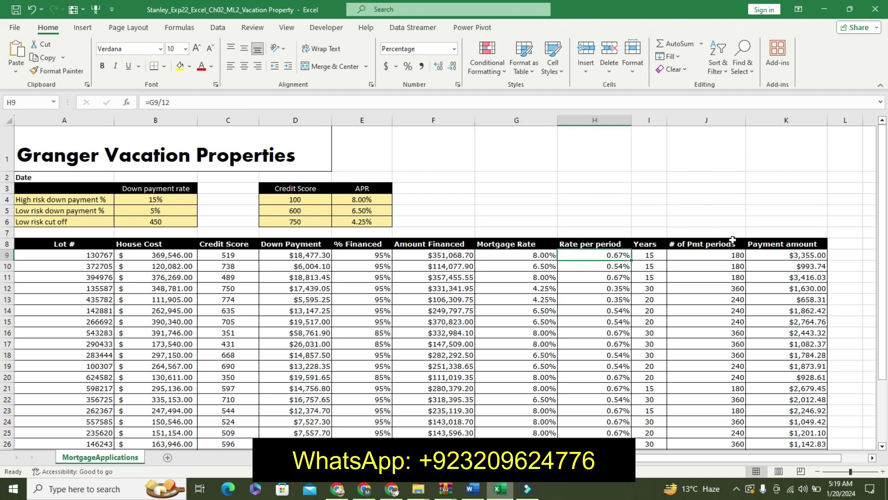
left_click(711, 255)
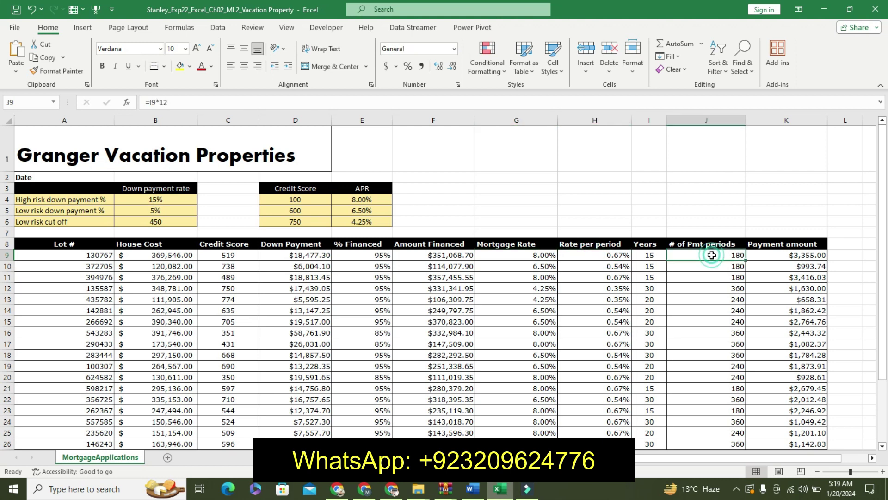
left_click(763, 259)
left_click(650, 328)
left_click(593, 228)
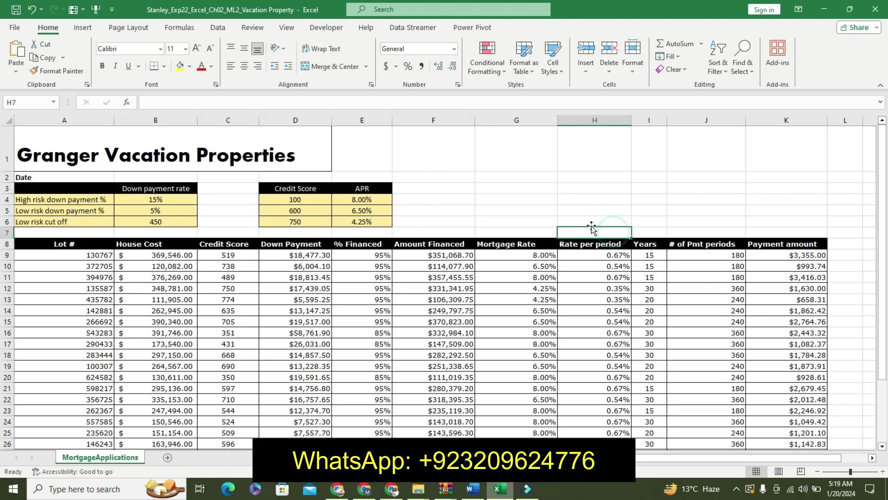